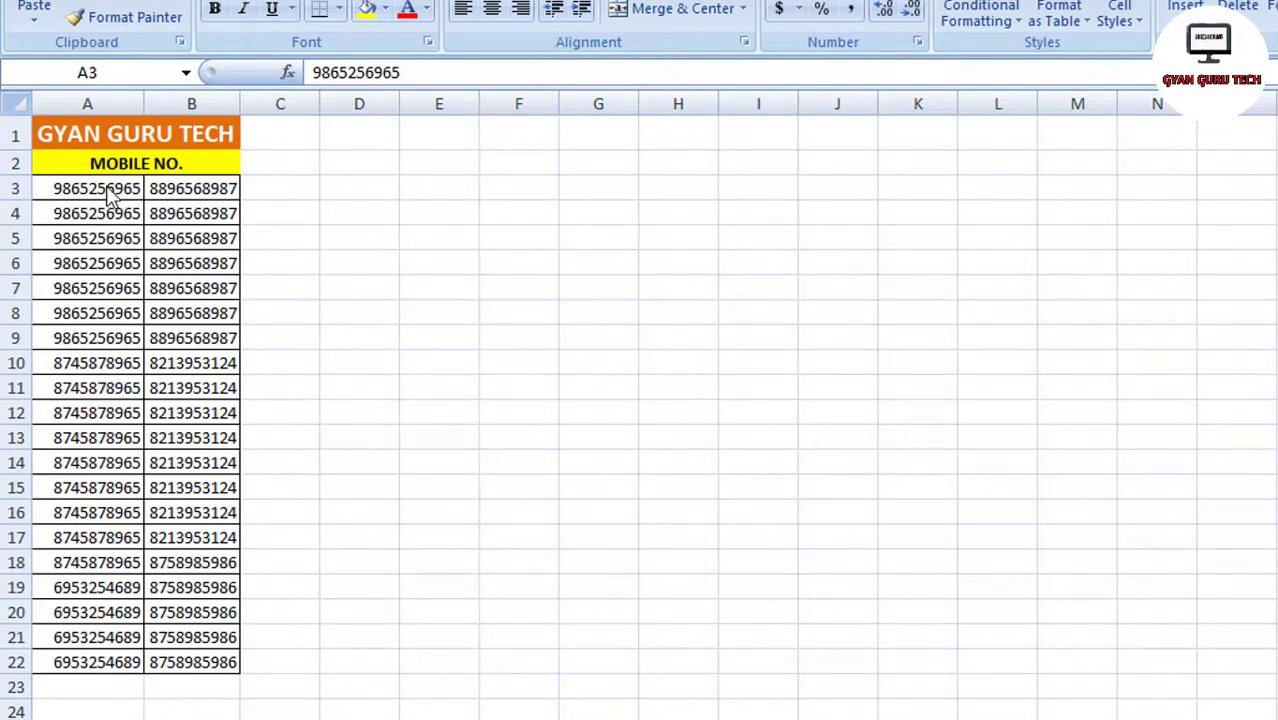
# Examine the two mobile number columns A and B for repeated entries.
pyautogui.moveTo(108, 192); pyautogui.dragTo(135, 298)
pyautogui.moveTo(181, 245); pyautogui.dragTo(203, 296)
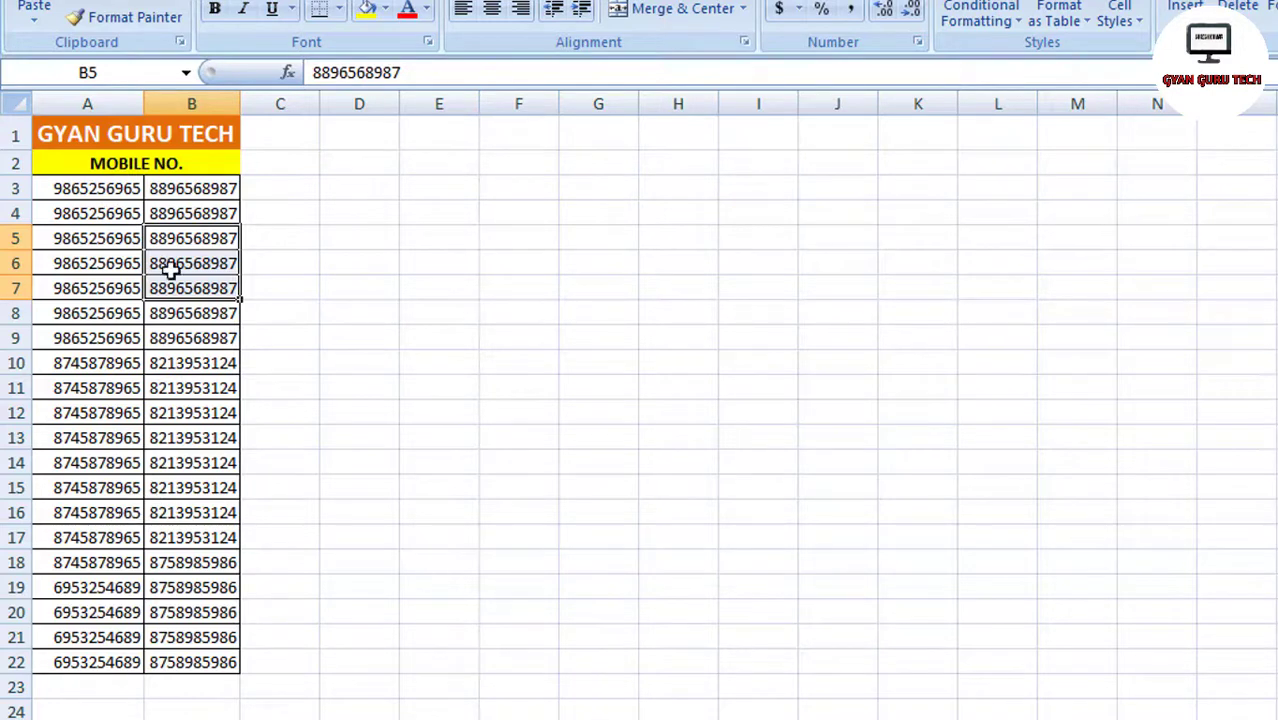
pyautogui.click(117, 195)
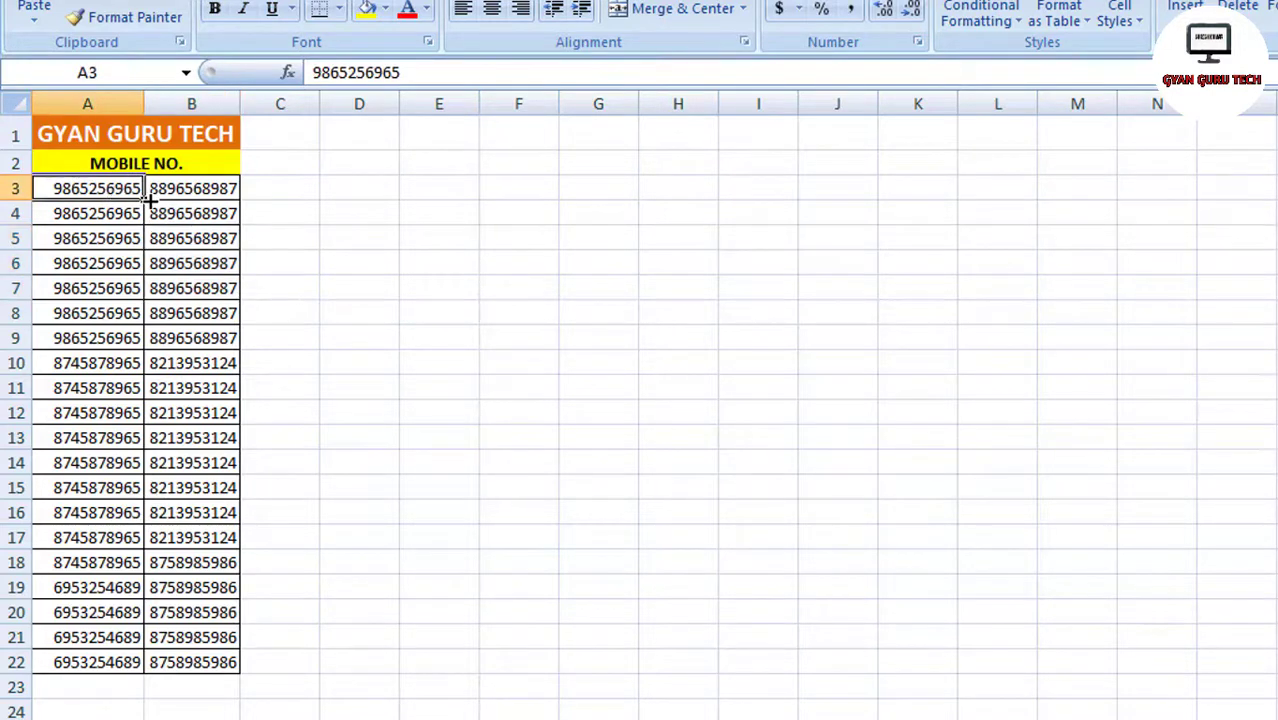
pyautogui.moveTo(117, 223); pyautogui.dragTo(128, 248)
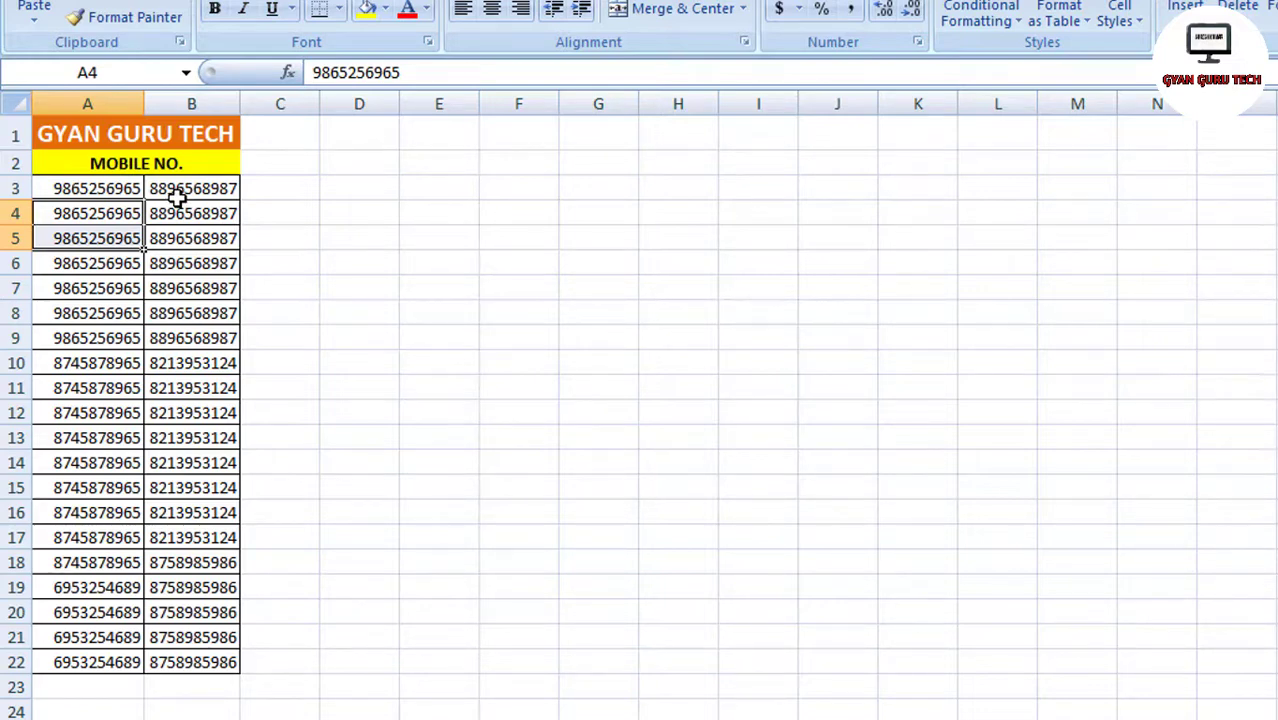
pyautogui.click(107, 193)
pyautogui.moveTo(107, 193); pyautogui.dragTo(139, 204)
pyautogui.click(79, 187)
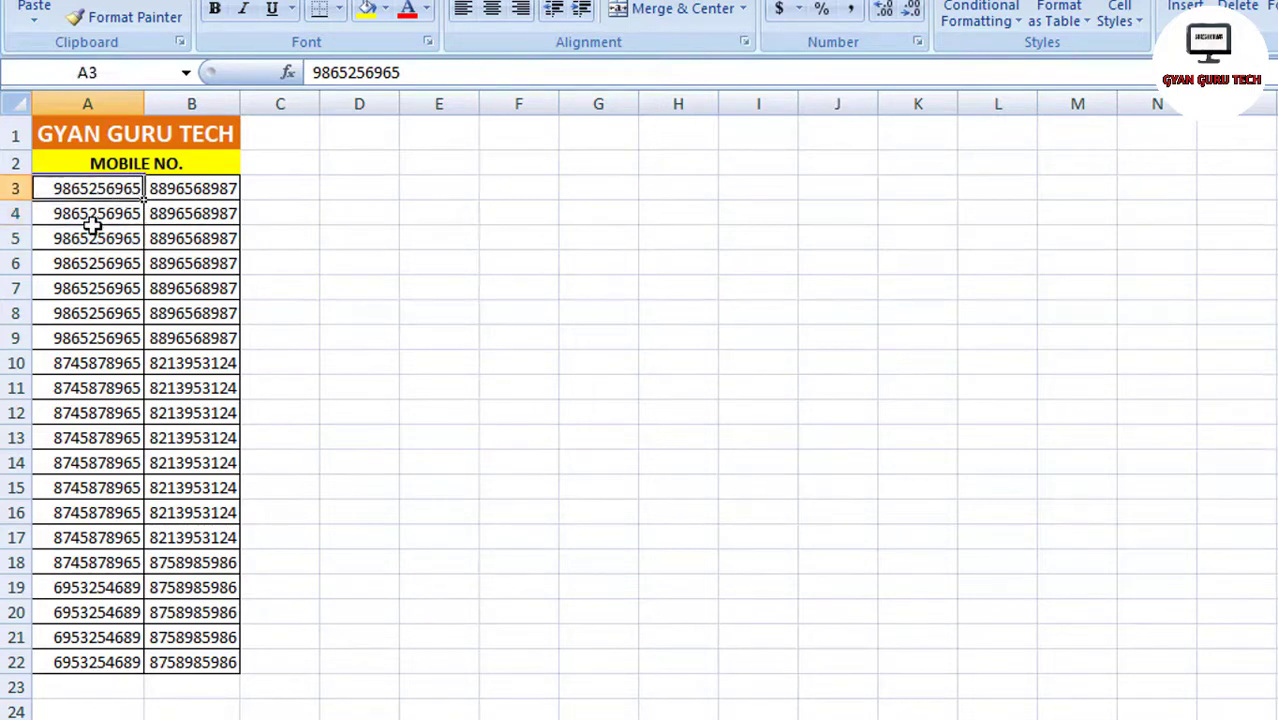
pyautogui.click(92, 218)
pyautogui.click(76, 362)
pyautogui.click(86, 386)
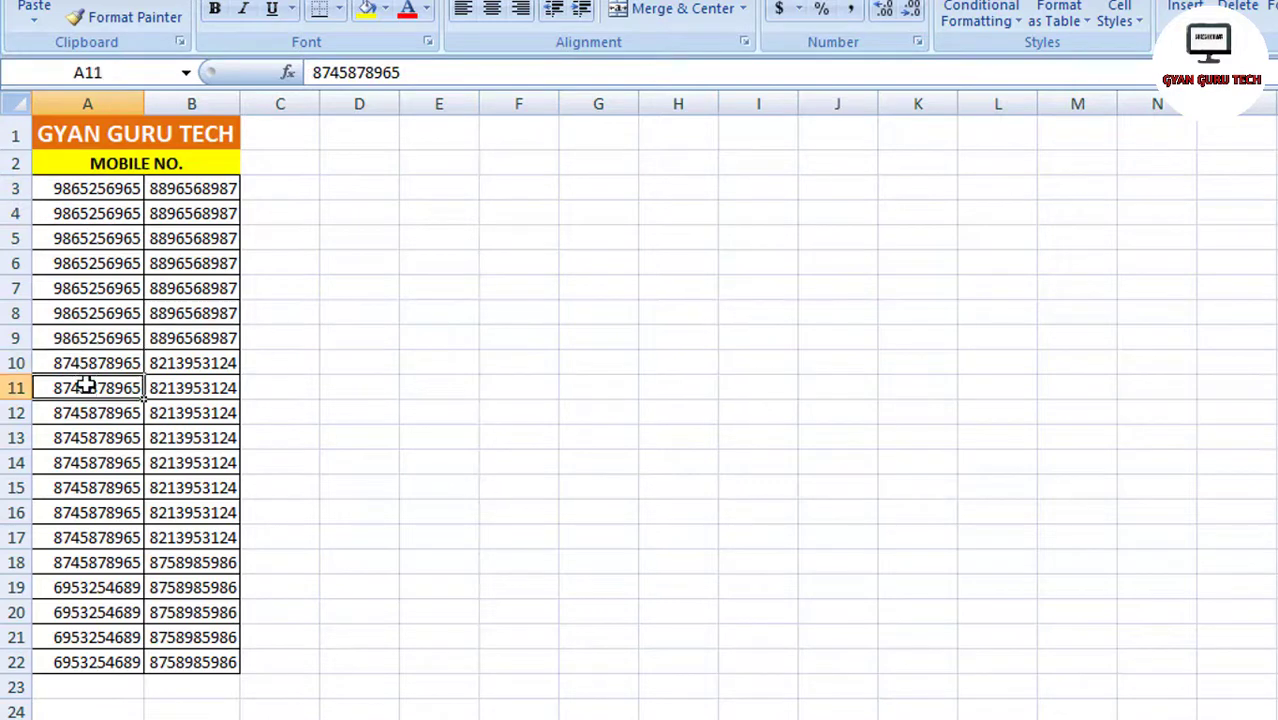
pyautogui.click(181, 370)
pyautogui.moveTo(178, 388); pyautogui.dragTo(200, 465)
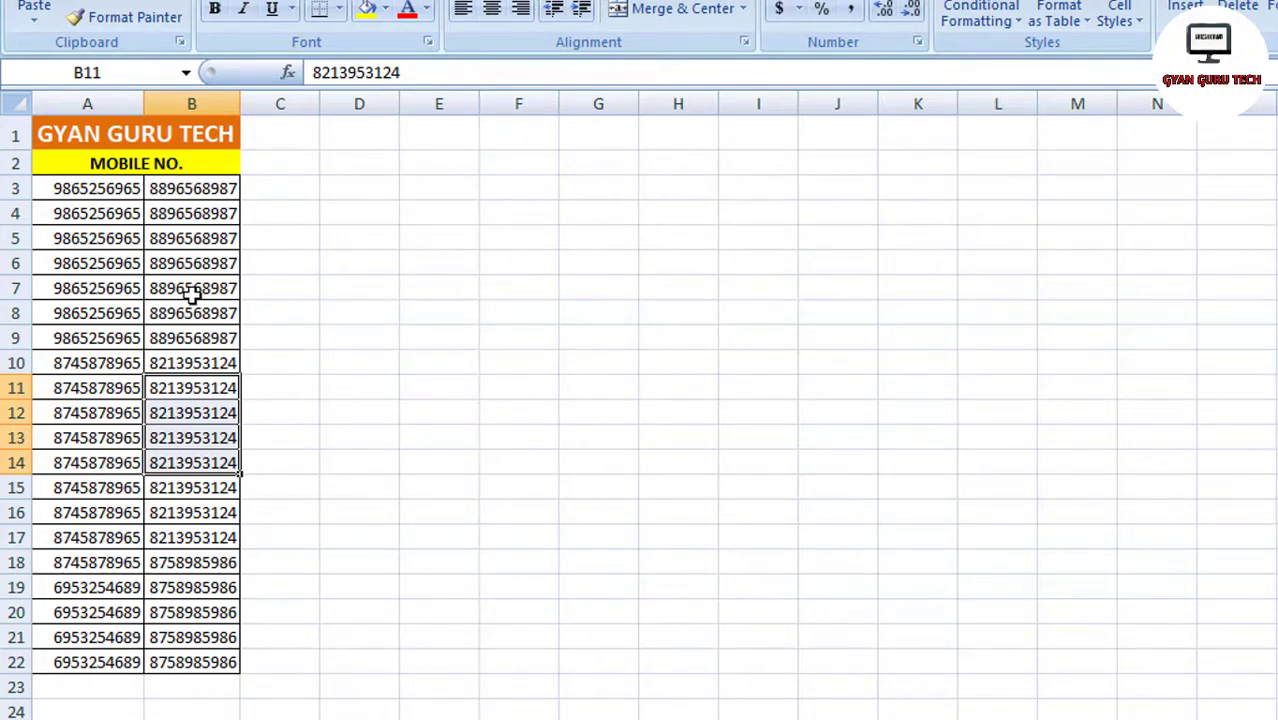
# Copy the mobile numbers in A3:A22 to the blank sheet starting at C4, and widen column C to show them in full.
pyautogui.click(88, 199)
pyautogui.moveTo(88, 199); pyautogui.dragTo(118, 650)
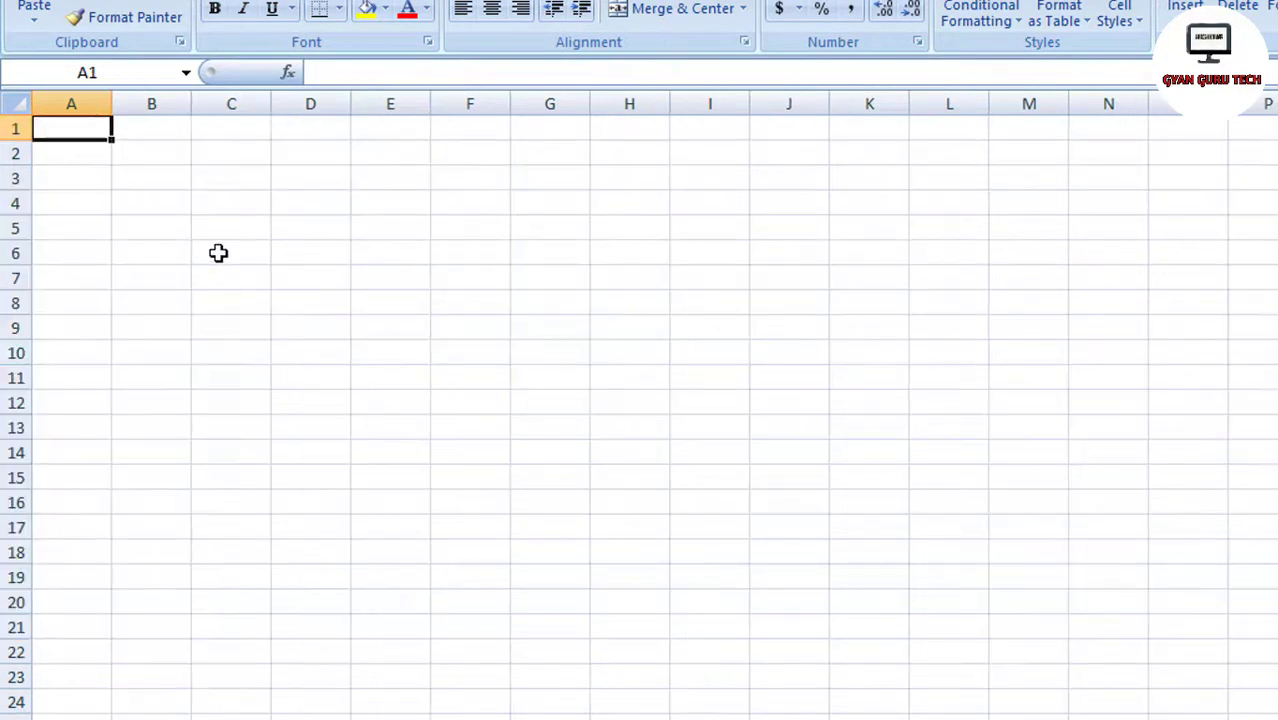
pyautogui.click(208, 195)
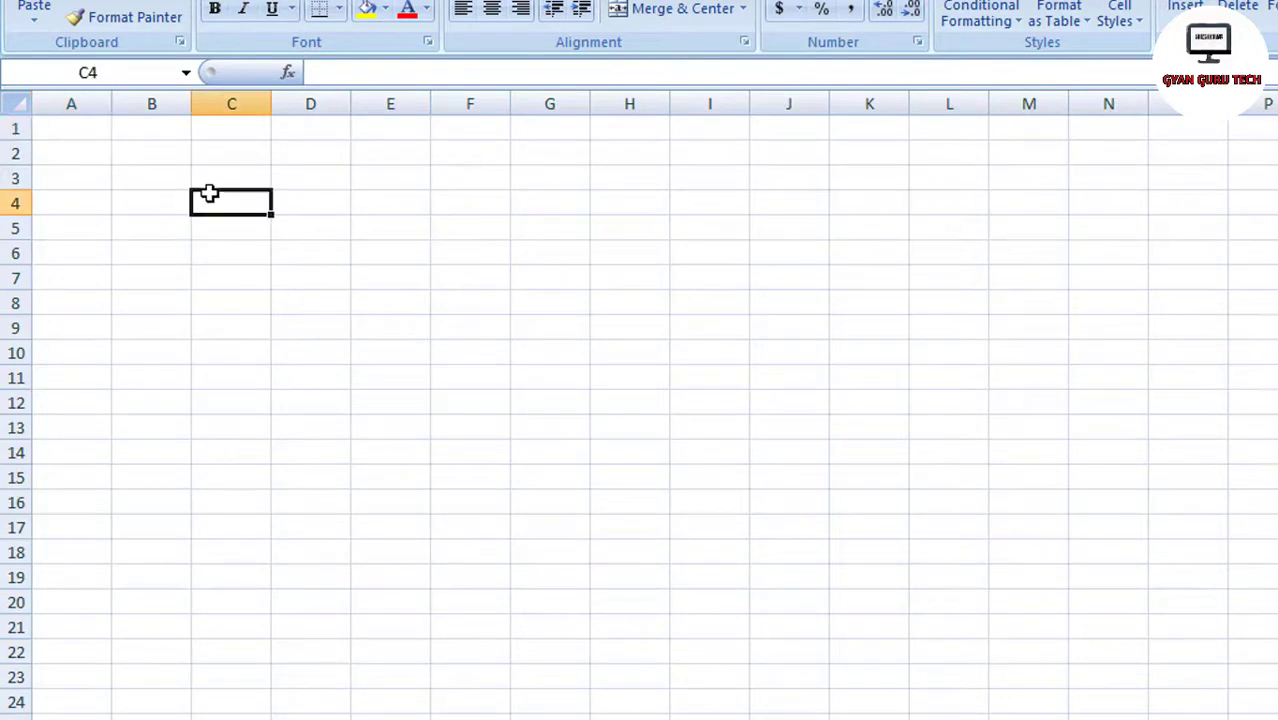
pyautogui.write('9.87E+09 9.87E+09 9.87E+09 9.87E+09 9.87E+09 9.87E+09 9.87E+09 8.75E+09 8.75E+09 8.75E+09 8.75E+09 8.75E+09 8.75E+09 8.75E+09 8.75E+09 8.75E+09 6.95E+09 6.95E+09 6.95E+09 6.95E+09')
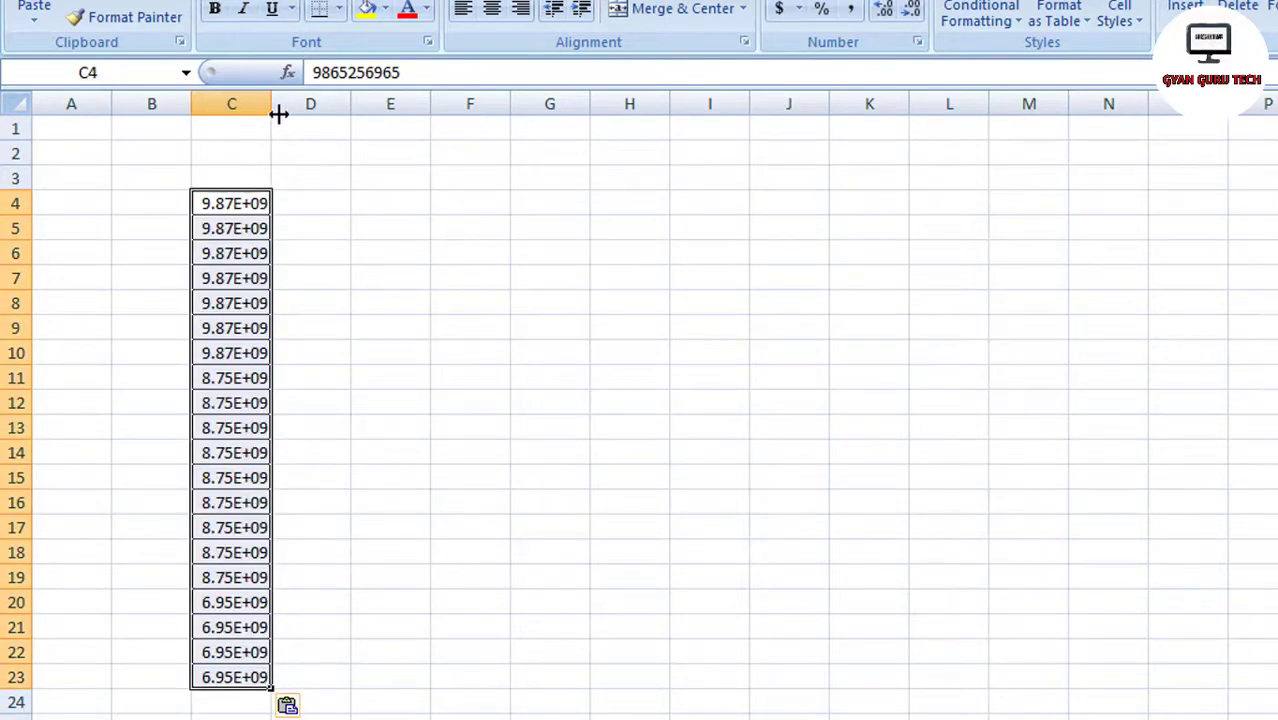
pyautogui.moveTo(271, 104); pyautogui.dragTo(332, 105)
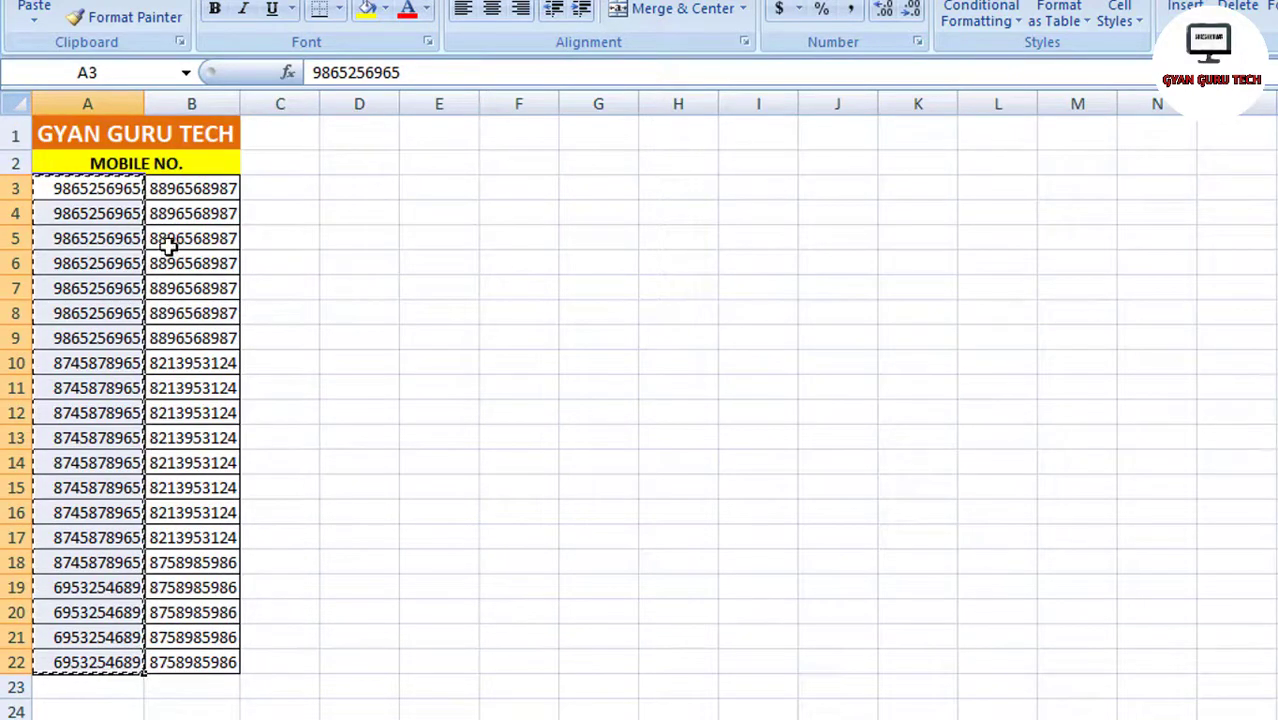
# Copy the mobile numbers in B3:B22 of the original sheet and paste them below the first list, starting at C24.
pyautogui.moveTo(172, 198); pyautogui.dragTo(197, 650)
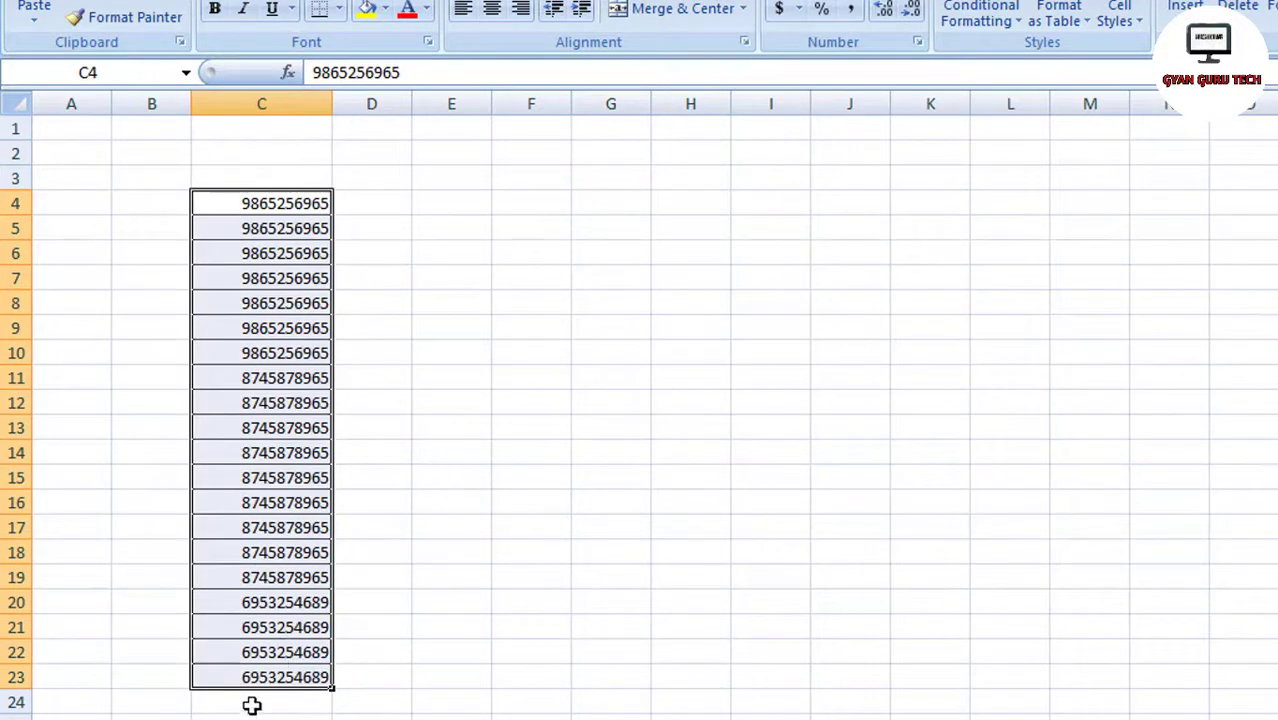
pyautogui.click(251, 703)
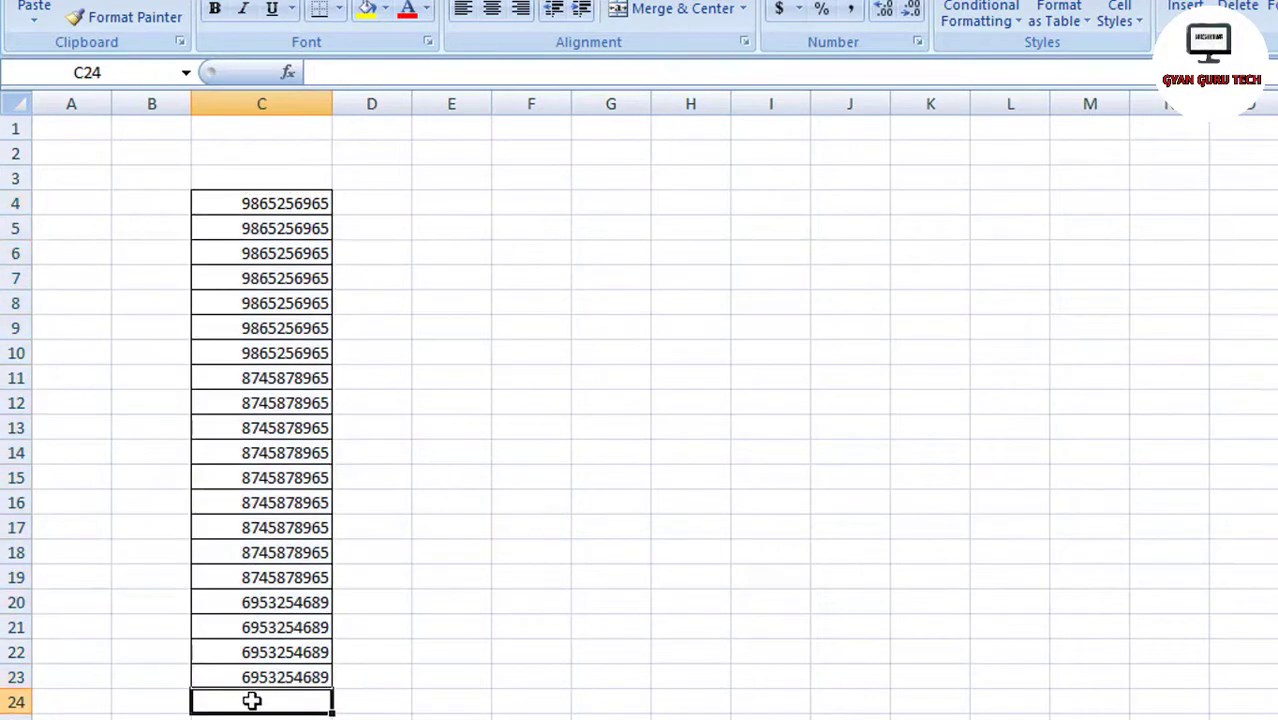
pyautogui.hotkey('ctrl', 'v')
pyautogui.scroll(-1, 506, 419)
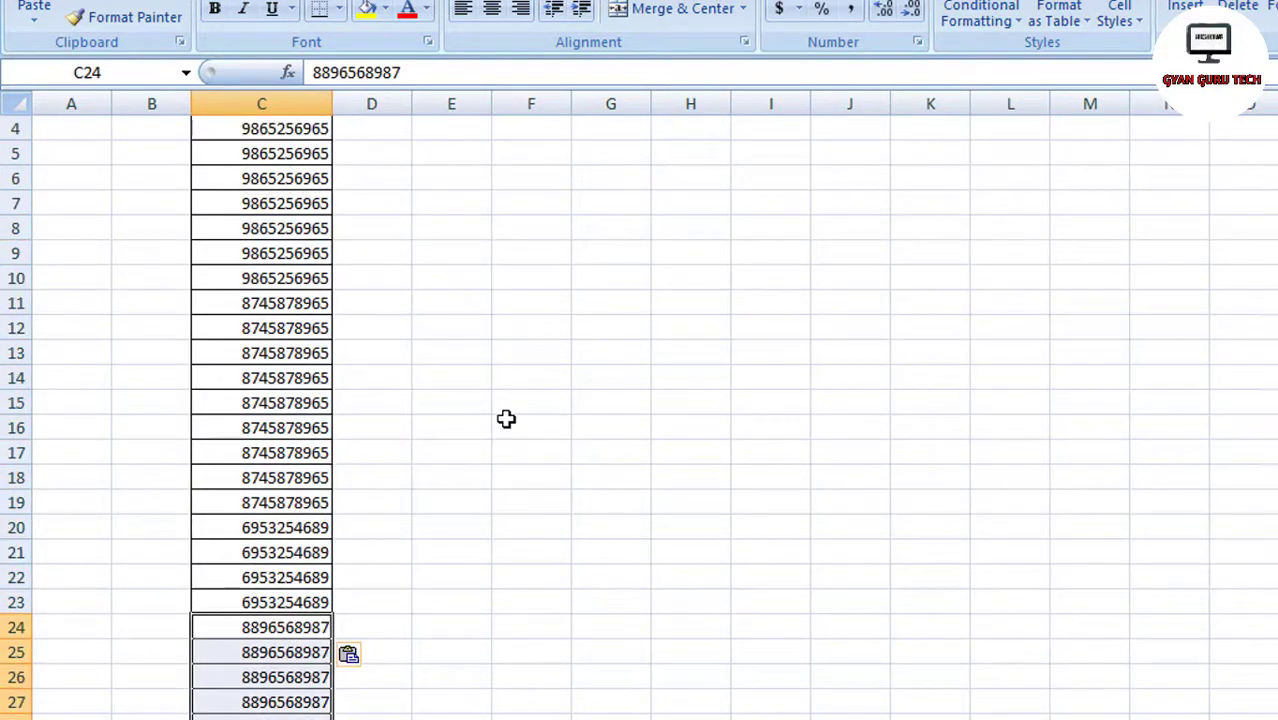
pyautogui.click(506, 419)
# Remove the duplicate values from the combined mobile number list in column C, starting at C4, without treating the data as having headers.
pyautogui.scroll(1, 506, 419)
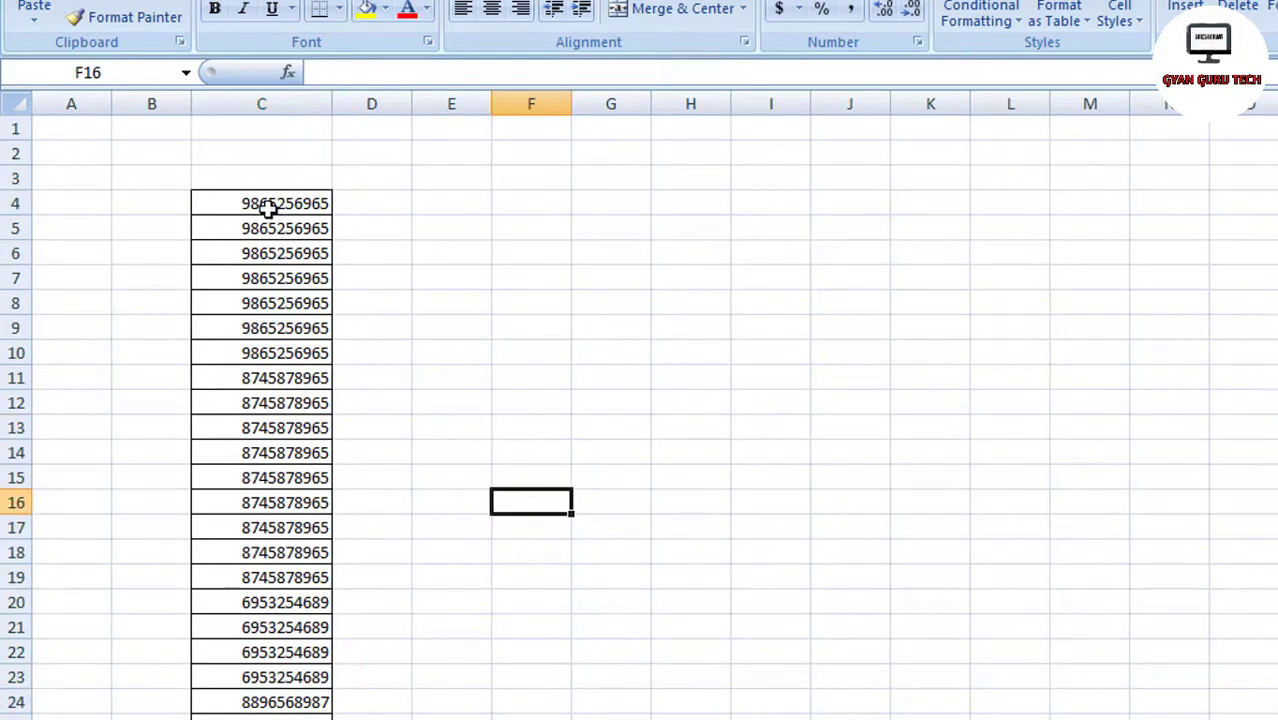
pyautogui.moveTo(261, 202); pyautogui.dragTo(262, 708)
pyautogui.scroll(5, 539, 291)
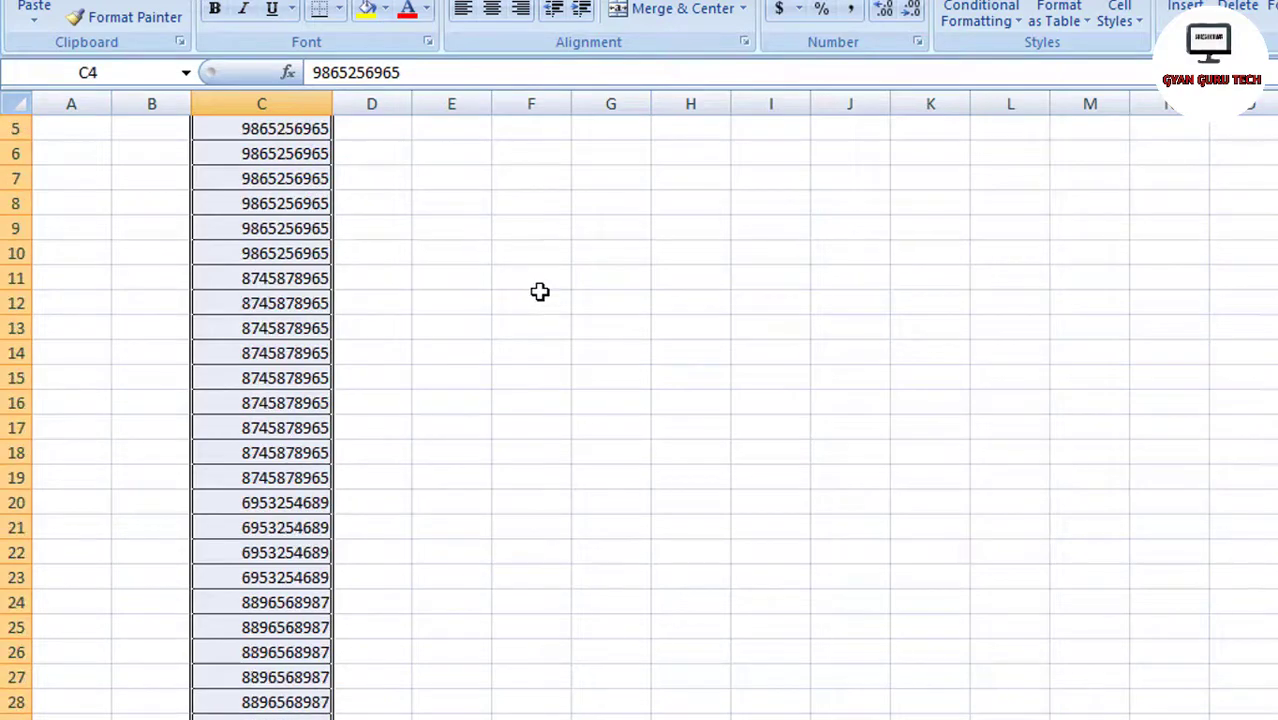
pyautogui.scroll(2, 540, 291)
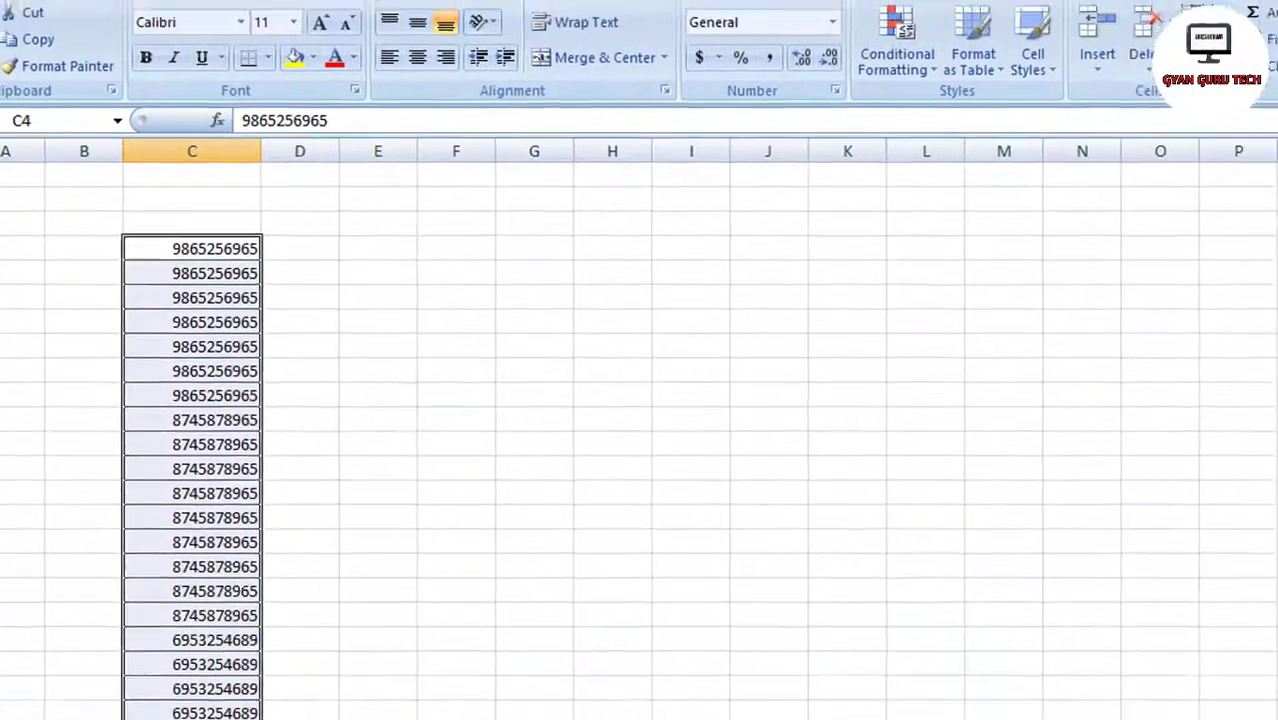
pyautogui.click(276, 47)
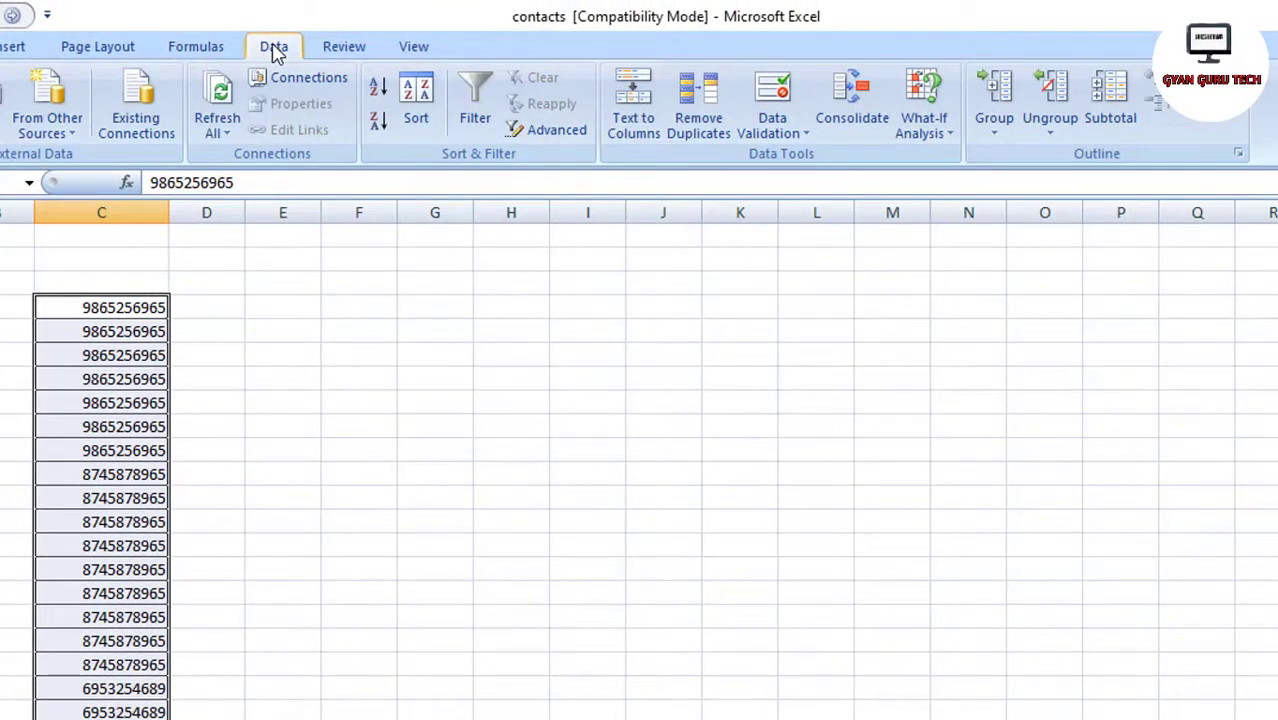
pyautogui.click(697, 117)
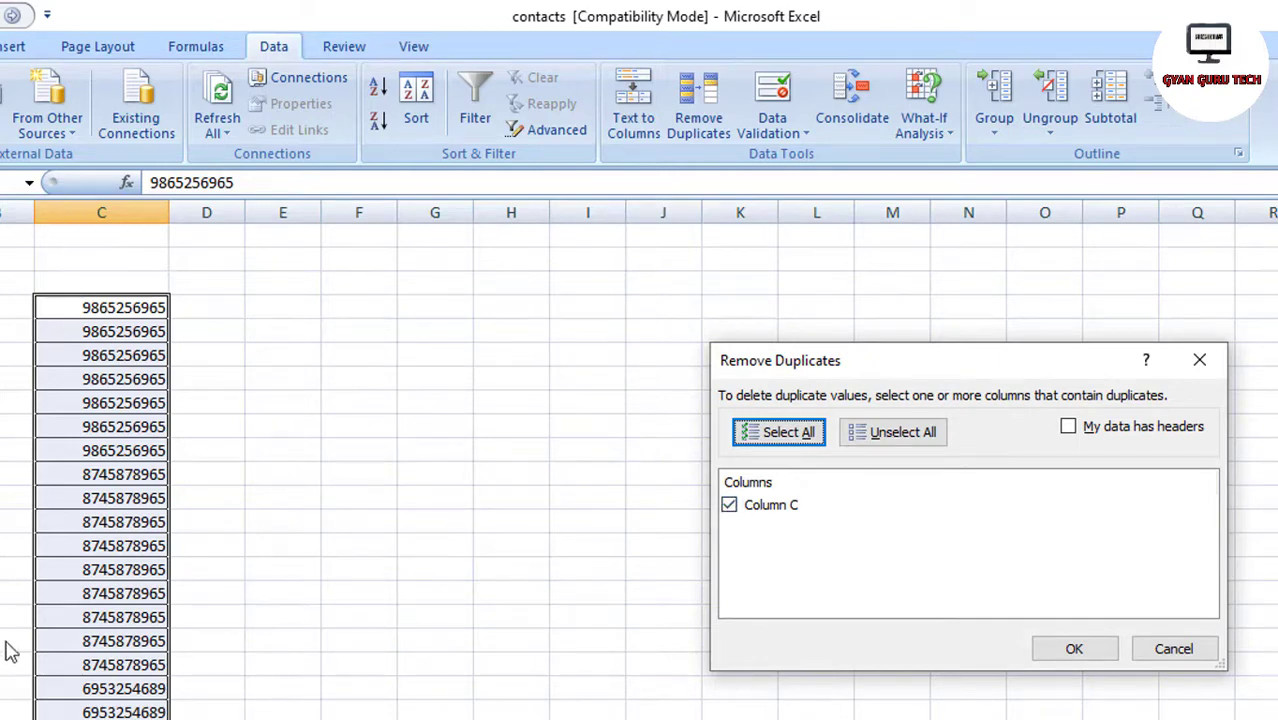
pyautogui.click(1076, 649)
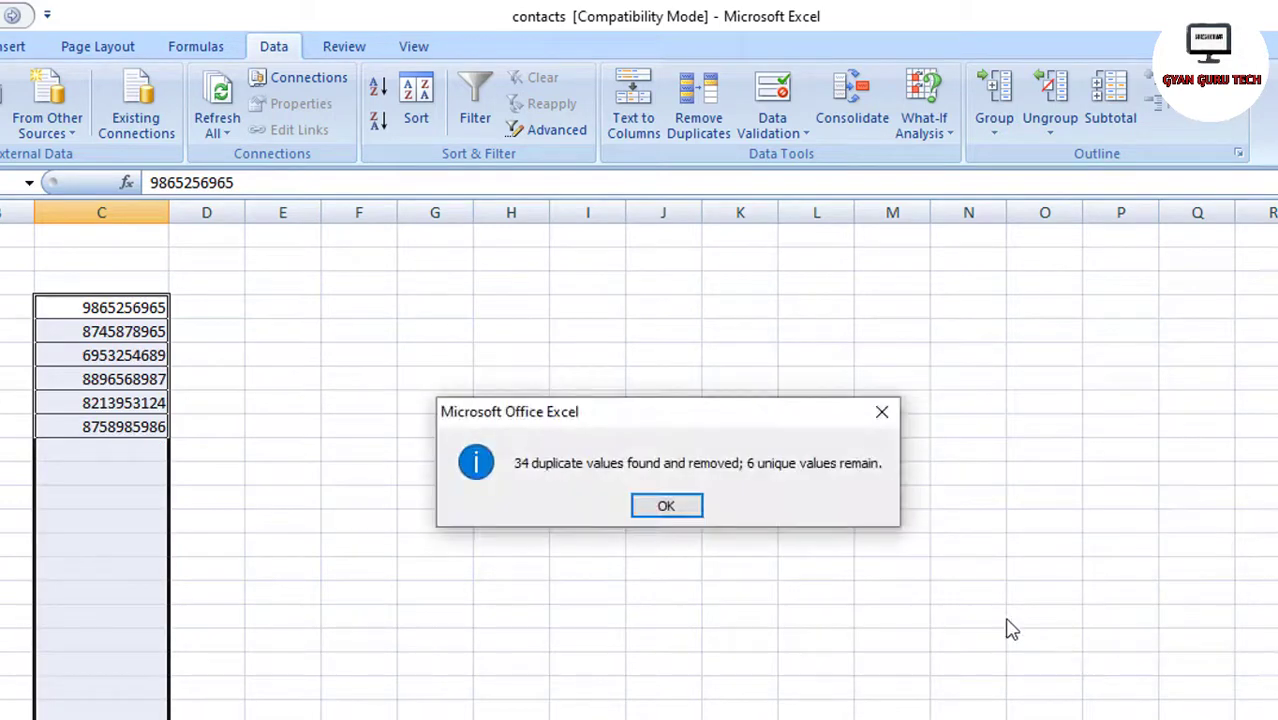
pyautogui.click(665, 508)
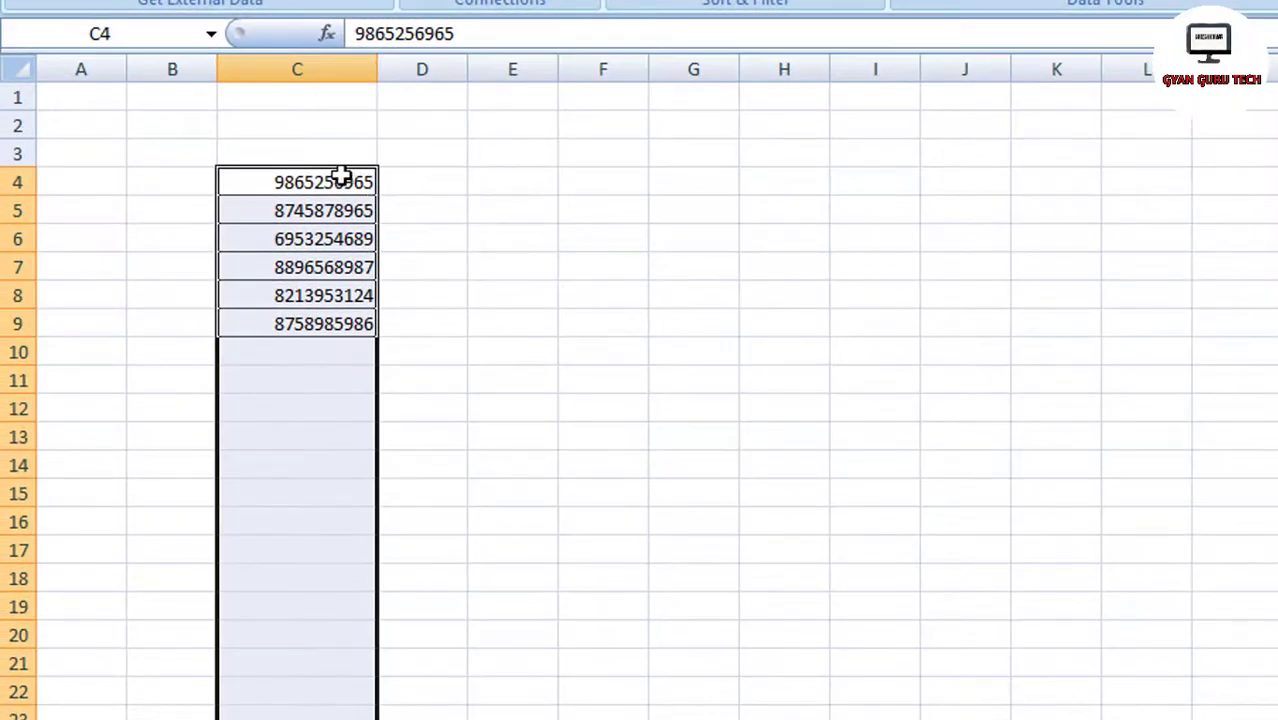
# Copy the unique numbers in C4:C9 to the original sheet starting at E3, and widen column E to show them in full.
pyautogui.moveTo(335, 180); pyautogui.dragTo(328, 320)
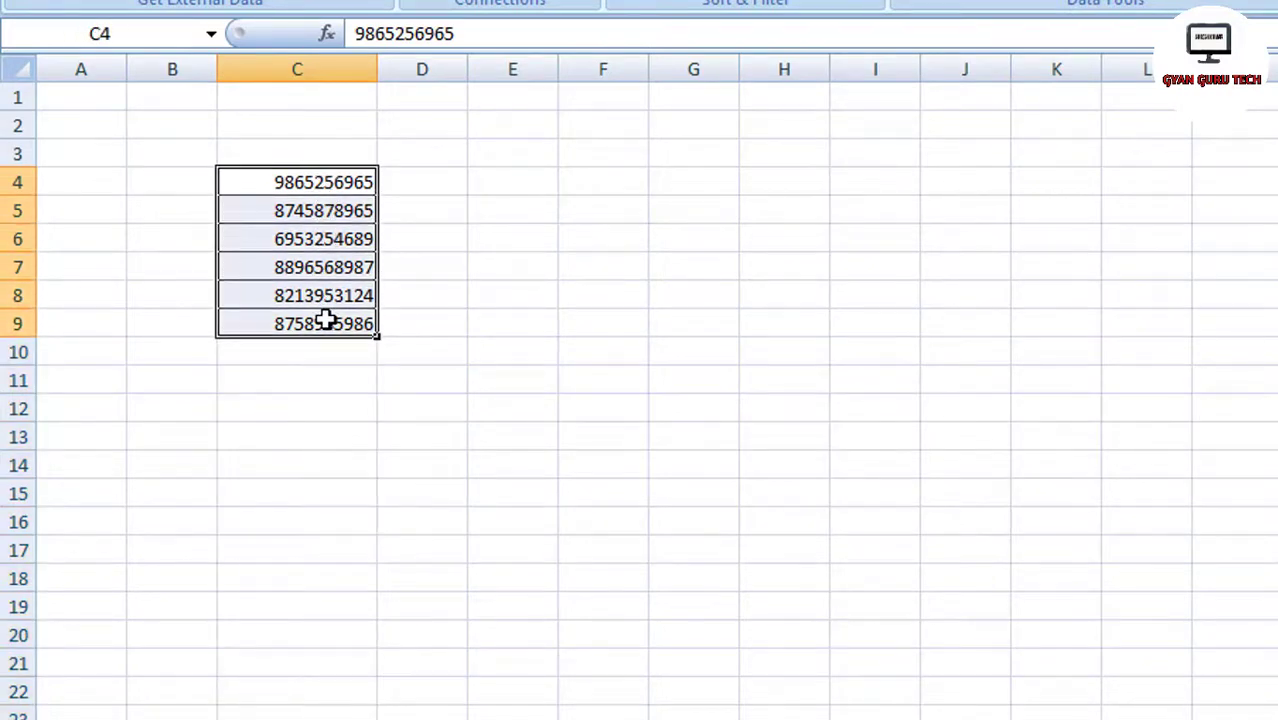
pyautogui.hotkey('ctrl', 'c')
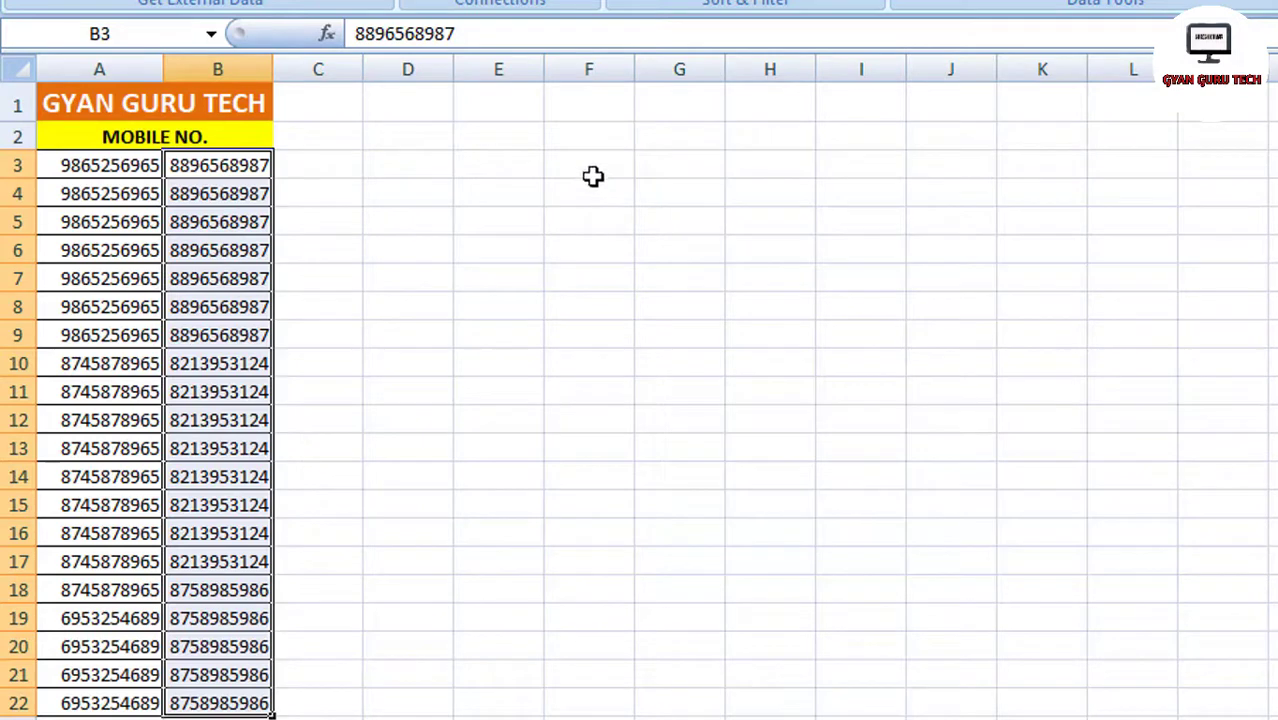
pyautogui.click(503, 168)
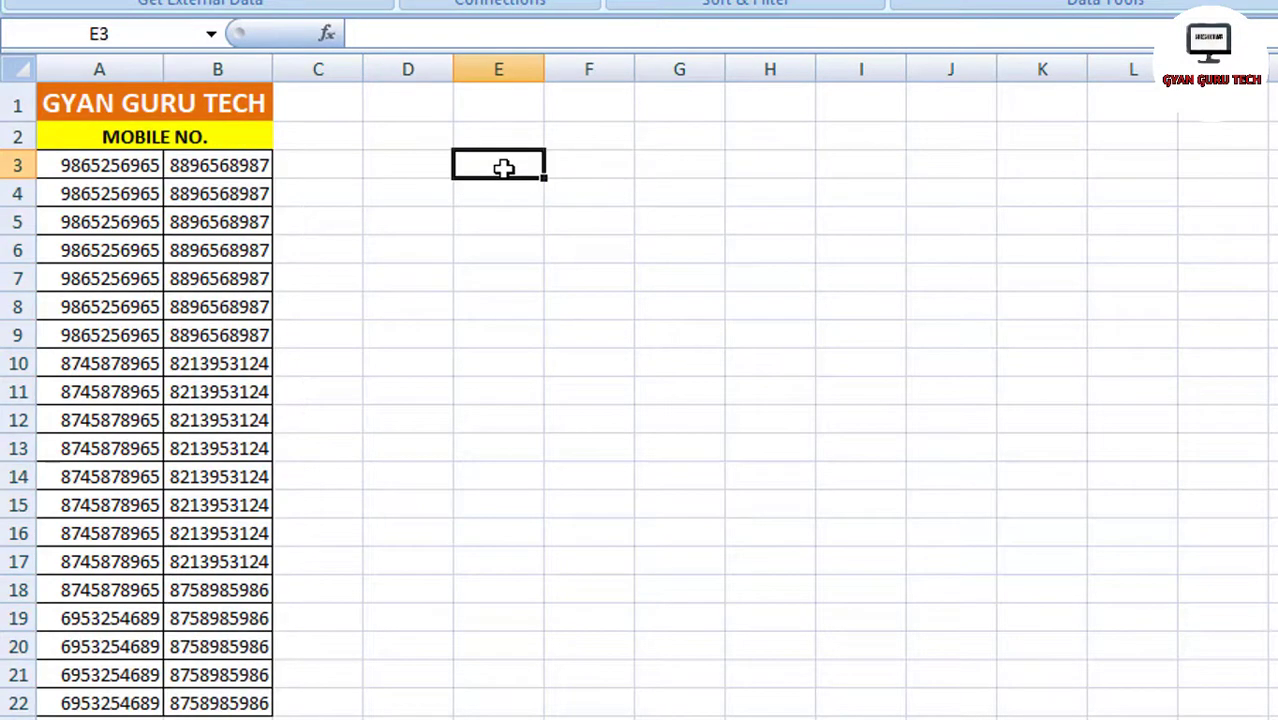
pyautogui.hotkey('ctrl', 'v')
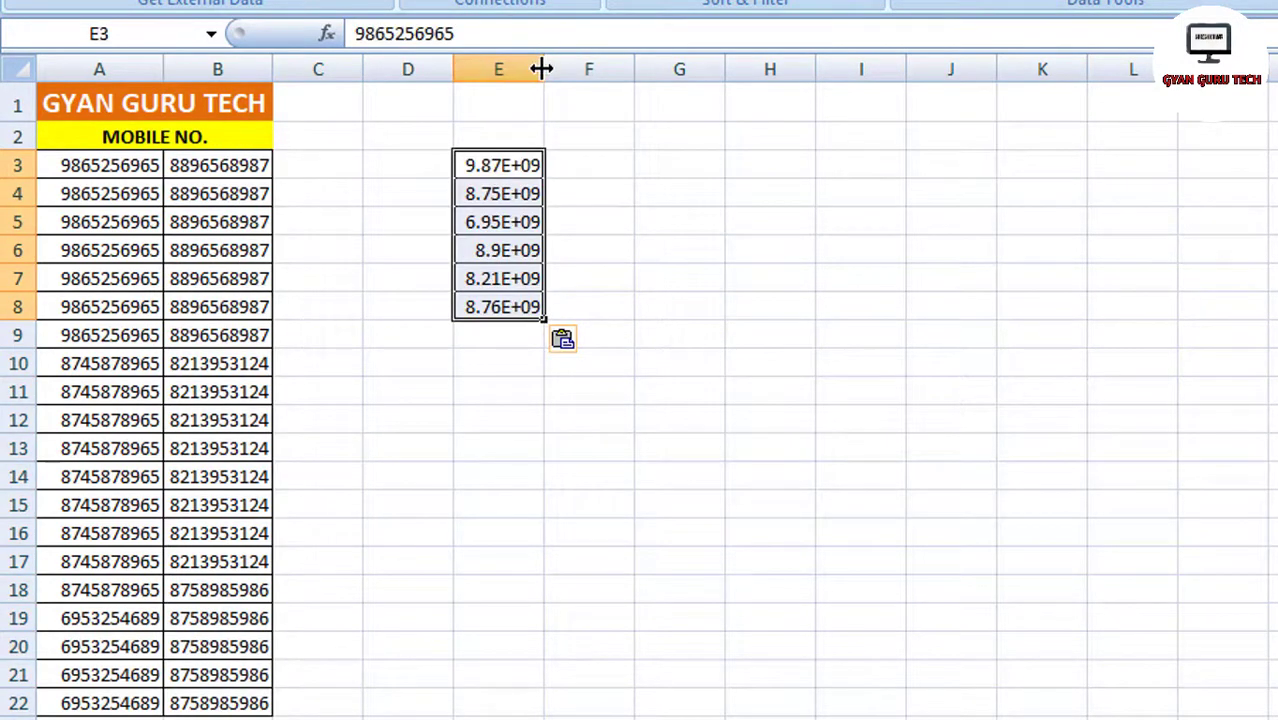
pyautogui.moveTo(541, 68); pyautogui.dragTo(590, 70)
pyautogui.click(602, 457)
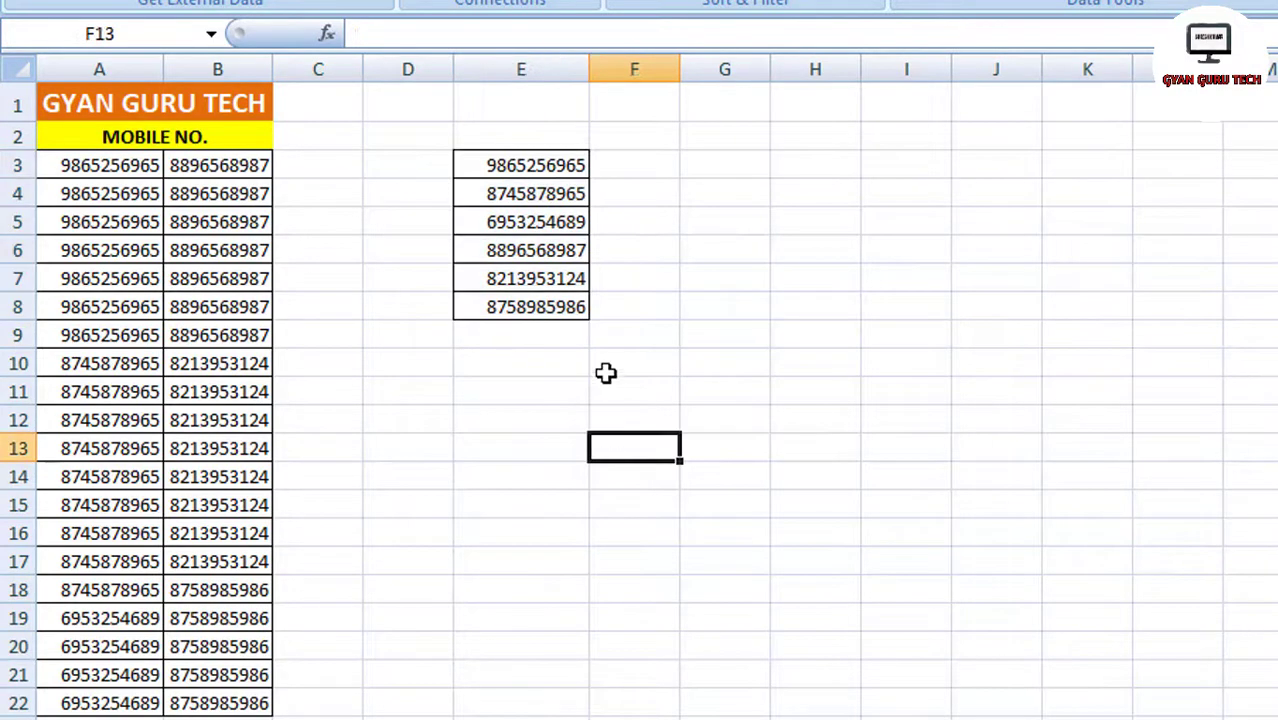
pyautogui.click(496, 174)
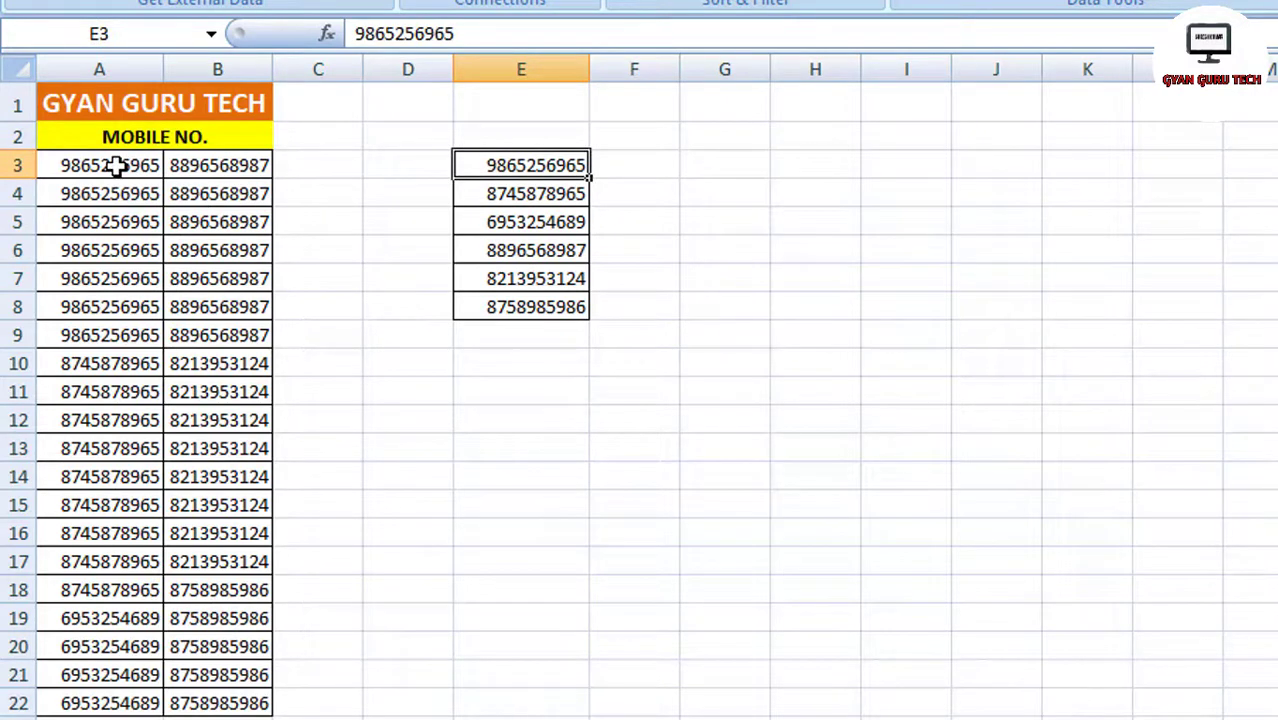
pyautogui.moveTo(117, 166); pyautogui.dragTo(118, 700)
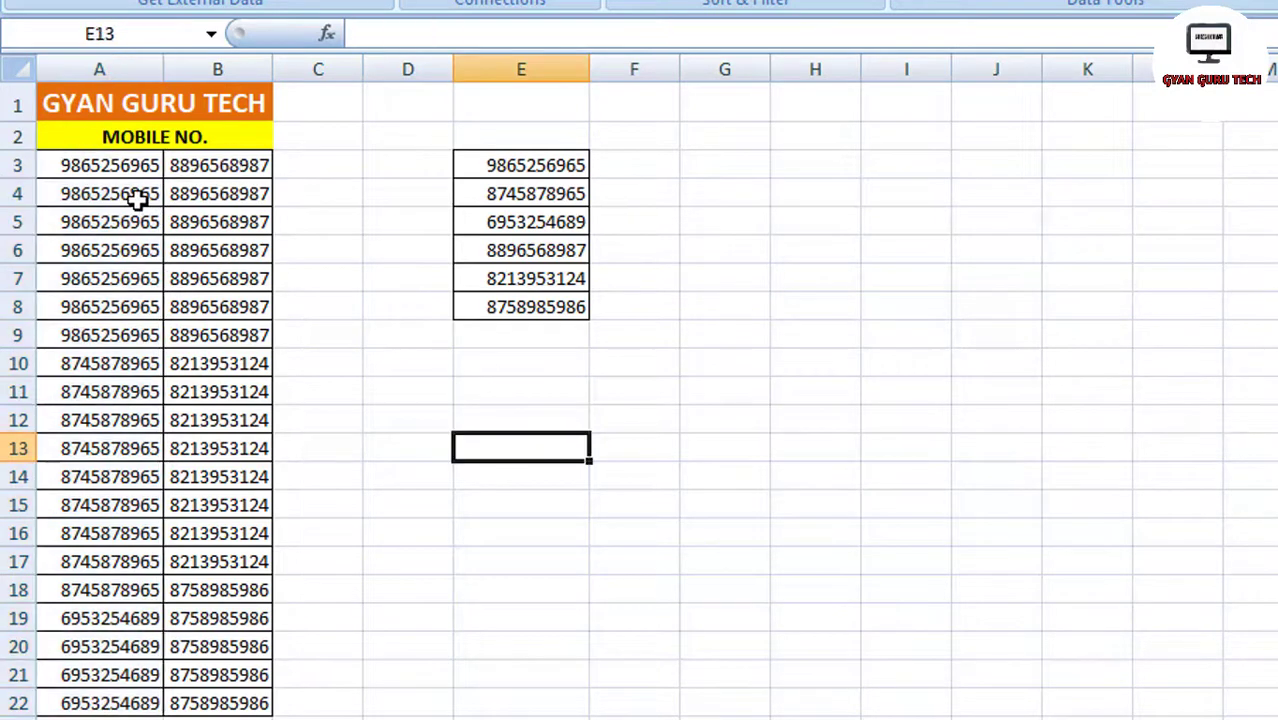
pyautogui.moveTo(97, 165); pyautogui.dragTo(108, 700)
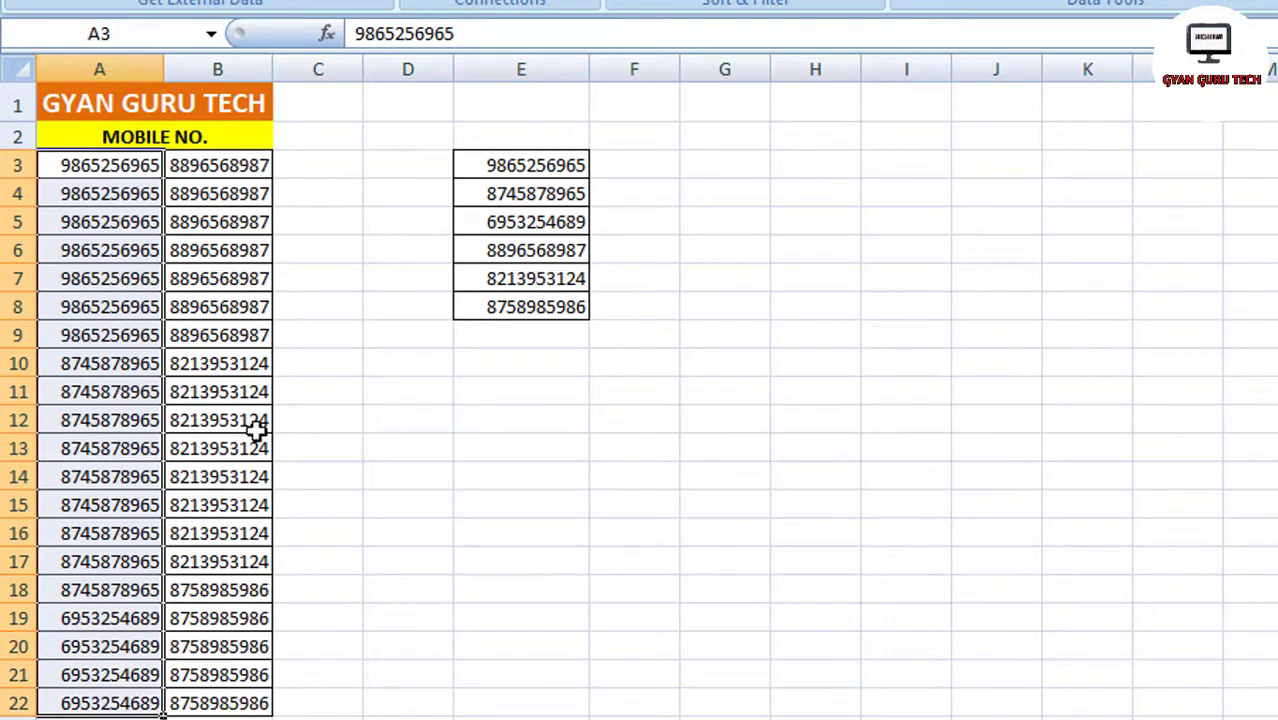
pyautogui.click(318, 278)
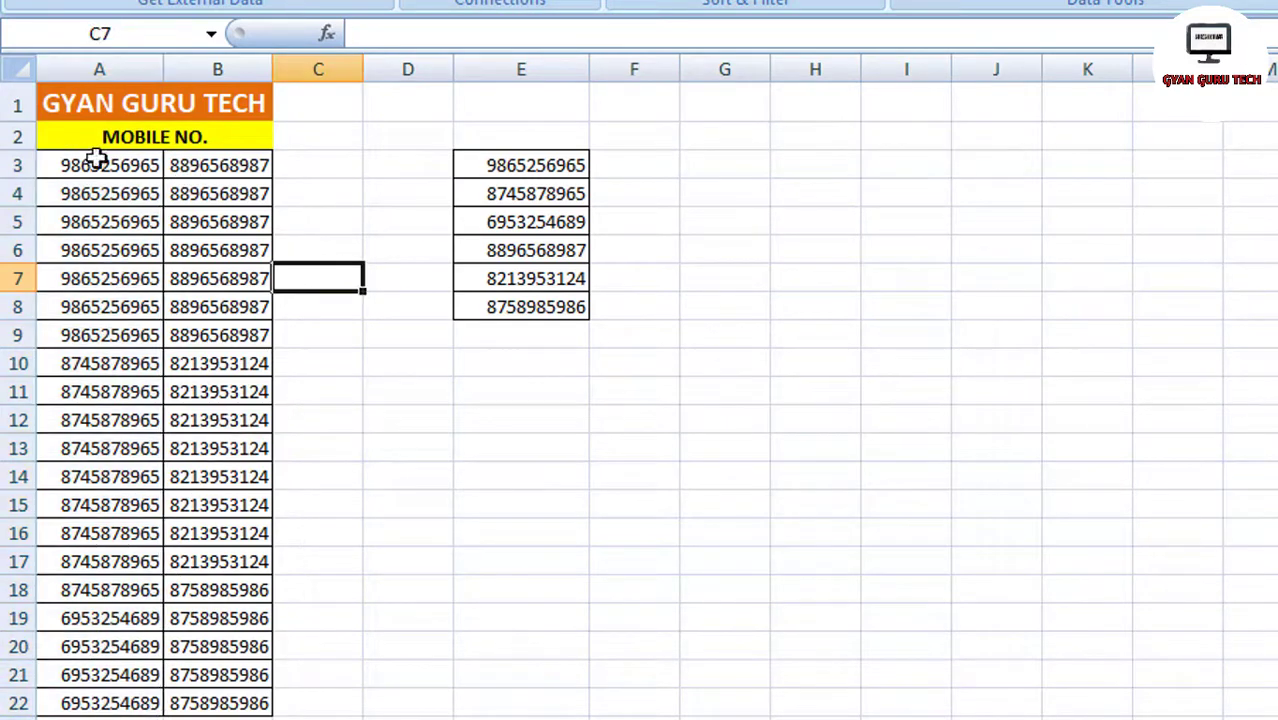
# Copy the mobile numbers in A3:A22 into column K starting at K3.
pyautogui.moveTo(94, 160); pyautogui.dragTo(77, 705)
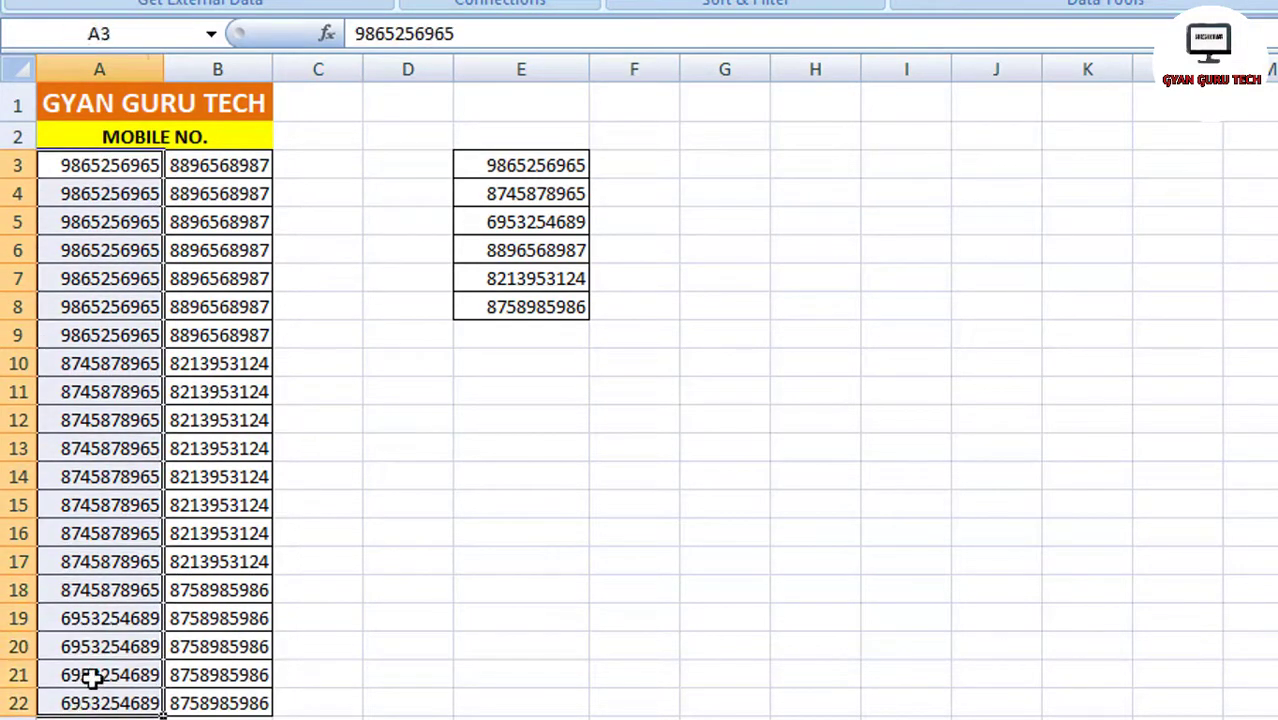
pyautogui.hotkey('ctrl', 'c')
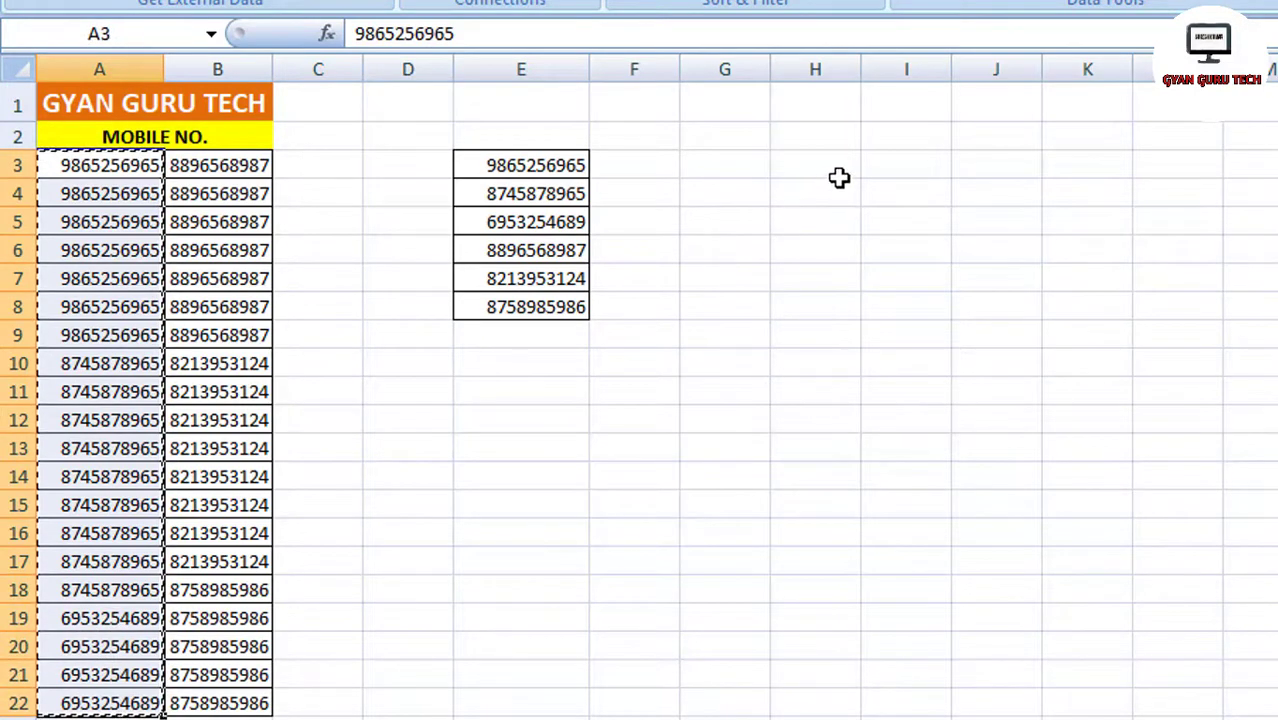
pyautogui.click(1068, 168)
pyautogui.hotkey('ctrl', 'v')
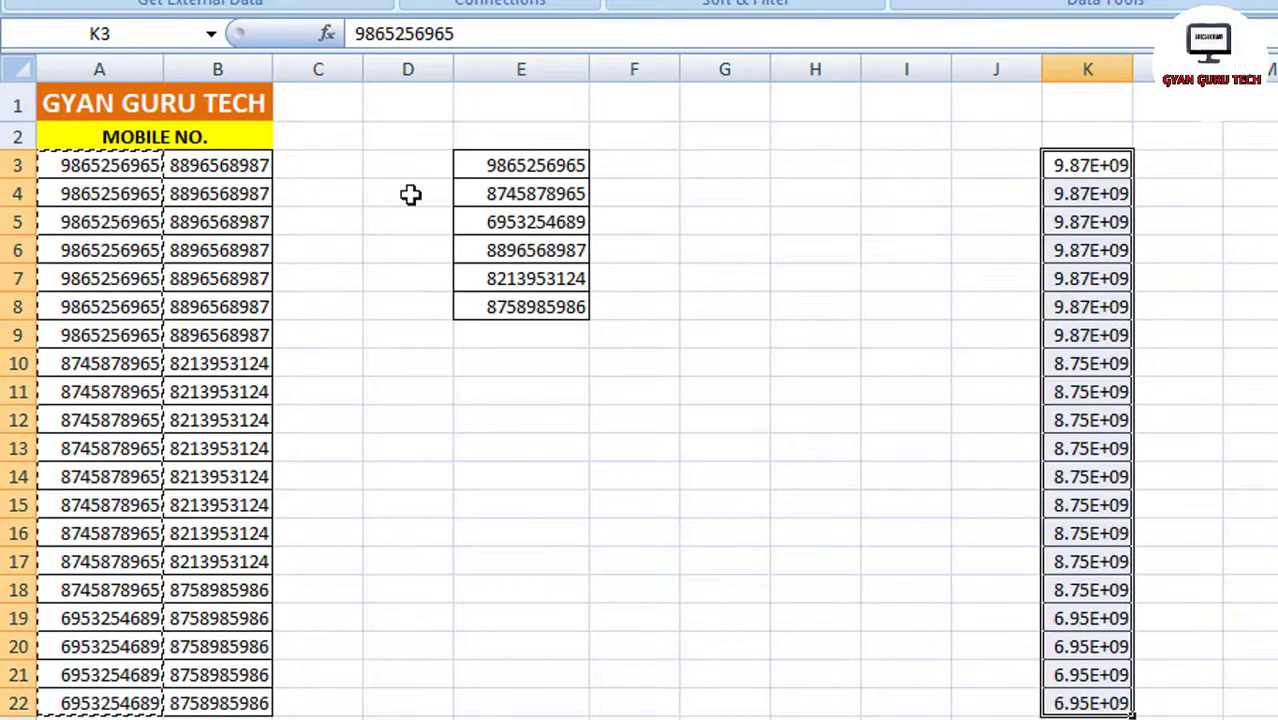
# Copy the mobile numbers in B3:B22 and paste them directly below the column K list, starting at K23.
pyautogui.click(222, 162)
pyautogui.moveTo(225, 162); pyautogui.dragTo(252, 680)
pyautogui.hotkey('ctrl', 'c')
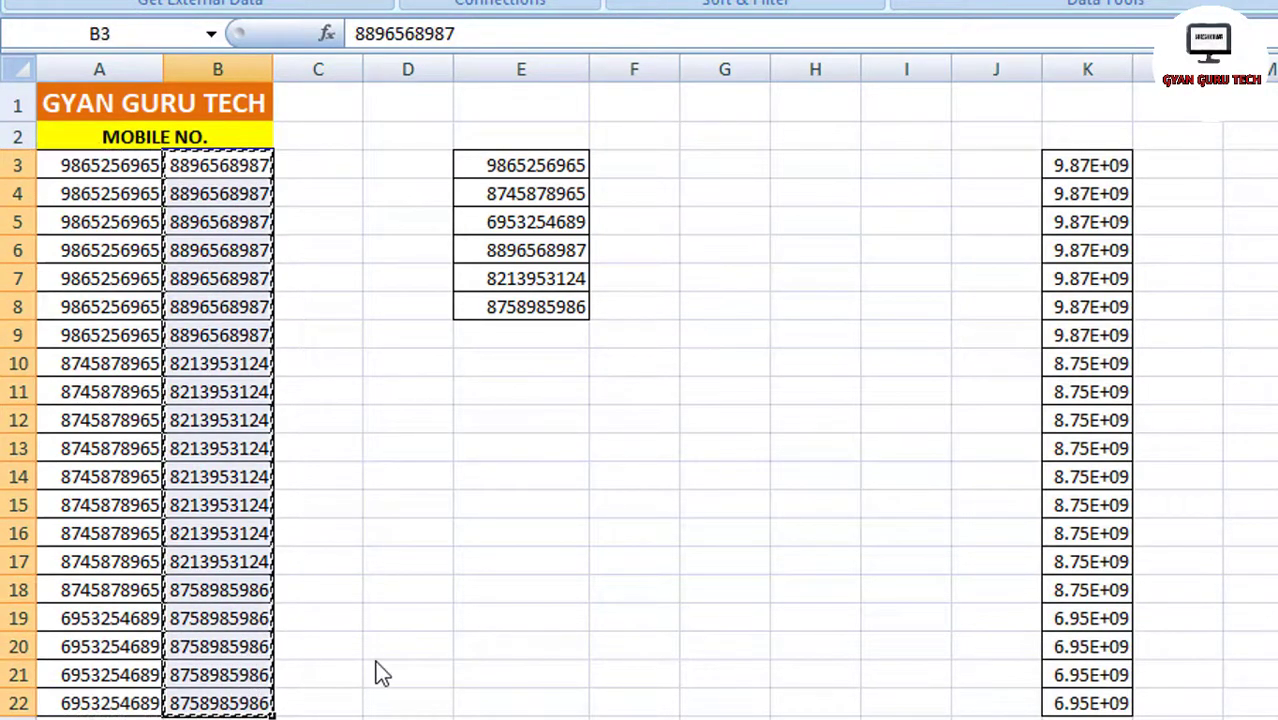
pyautogui.scroll(-3, 933, 543)
pyautogui.click(1063, 468)
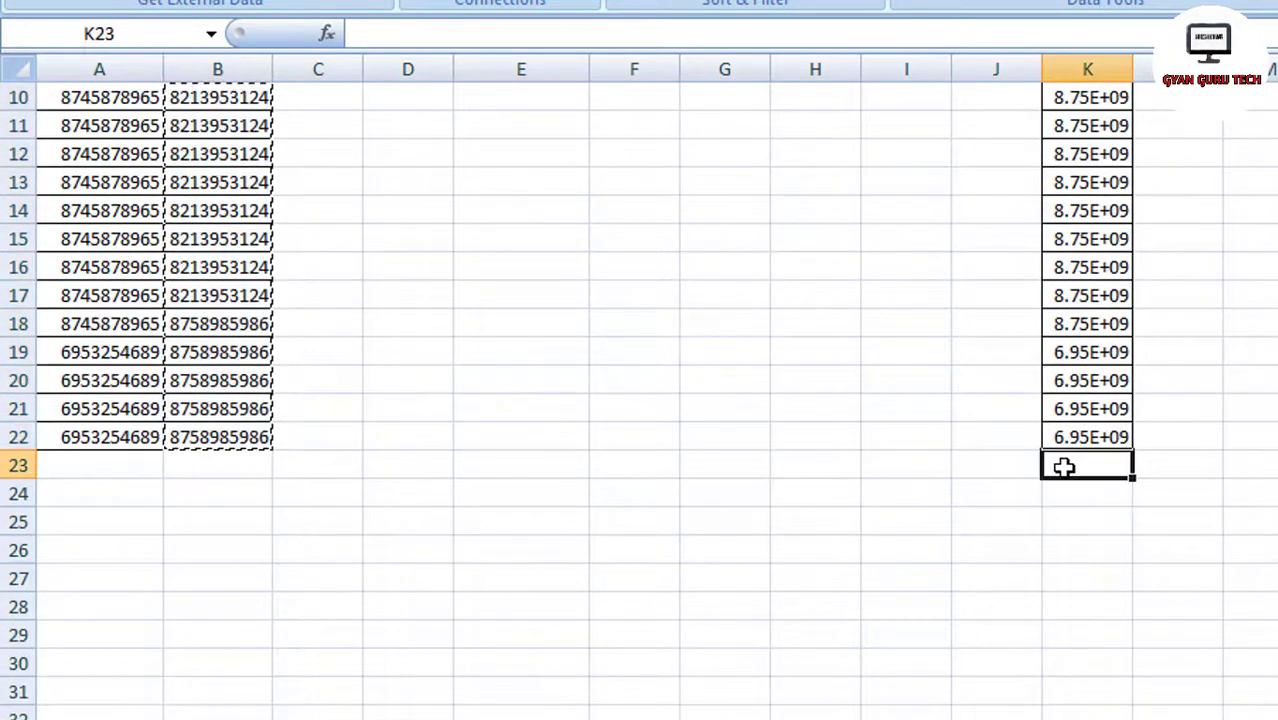
pyautogui.hotkey('ctrl', 'v')
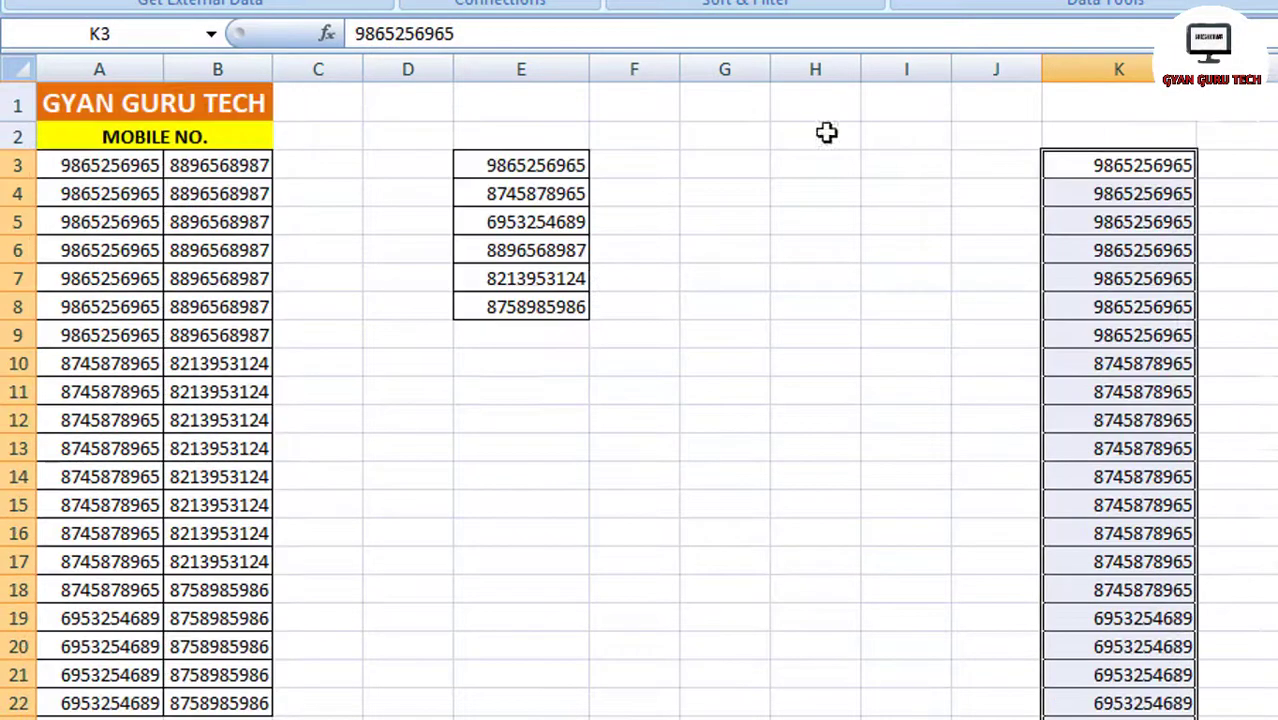
# Number the combined mobile list by entering 1 and 2 in J3:J4 and filling the series down to J42.
pyautogui.click(970, 165)
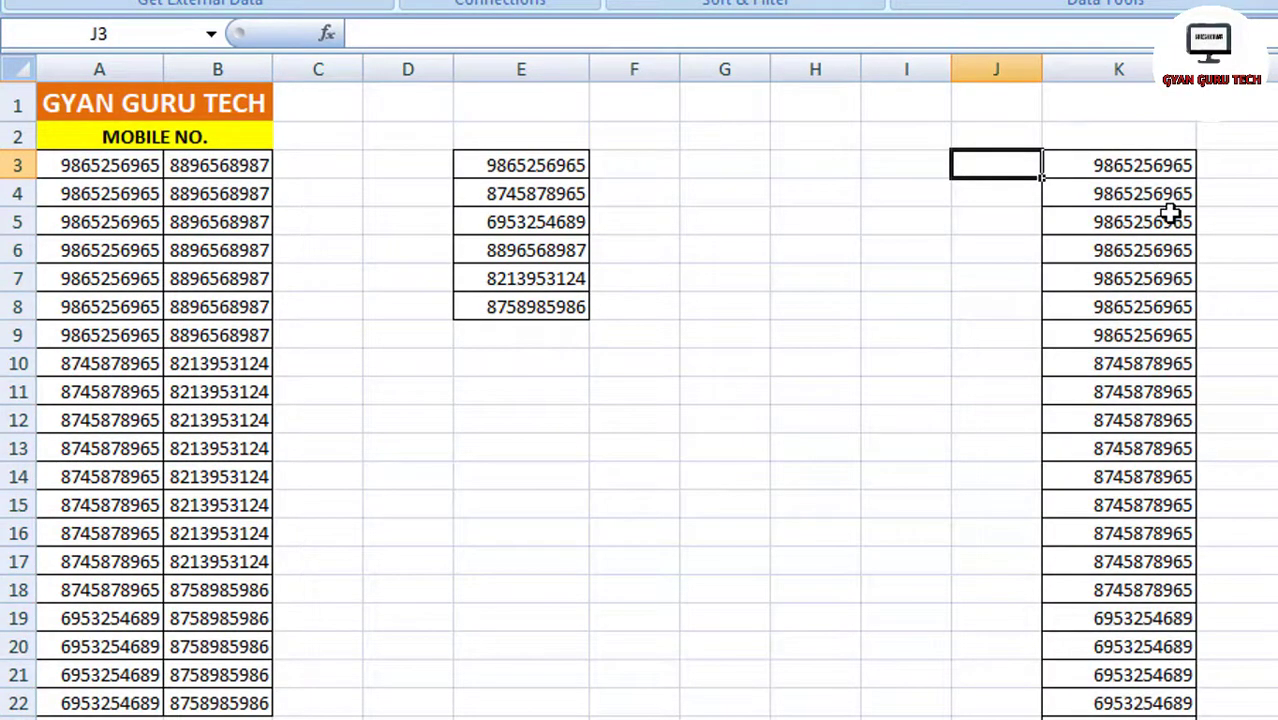
pyautogui.write('1')
pyautogui.press('Return')
pyautogui.write('2')
pyautogui.press('Return')
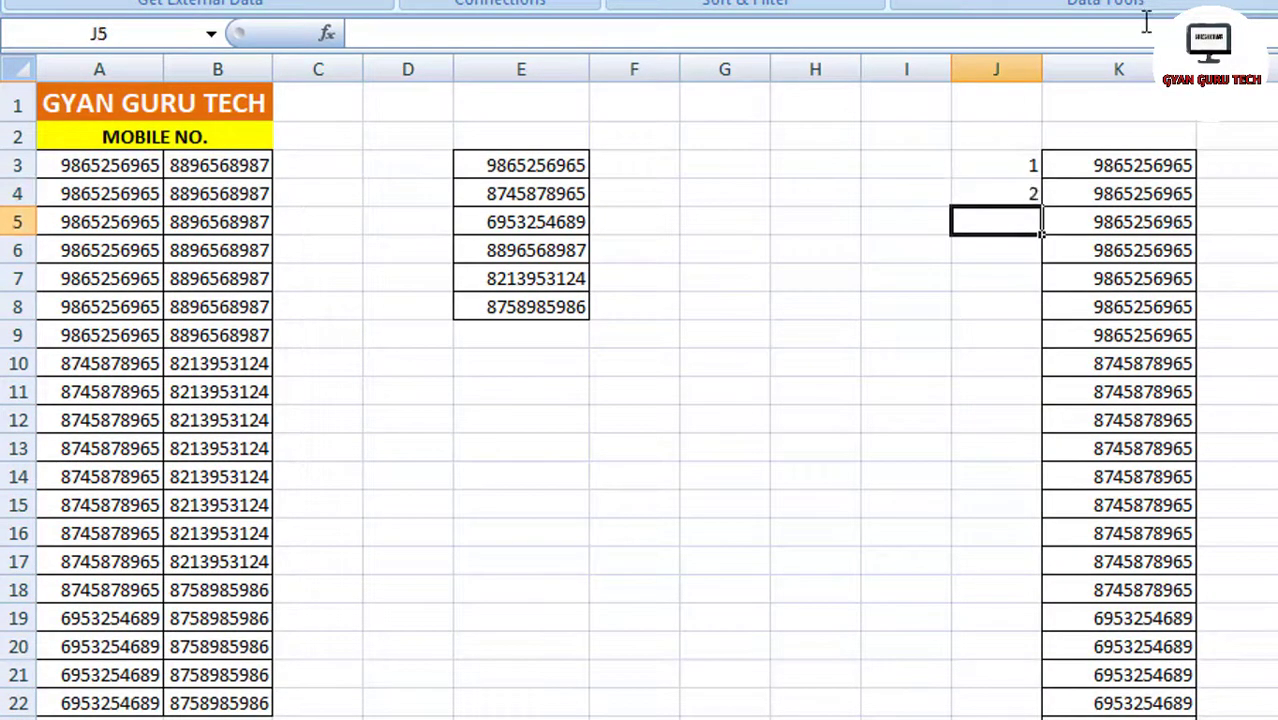
pyautogui.click(1030, 168)
pyautogui.moveTo(1030, 168); pyautogui.dragTo(1050, 715)
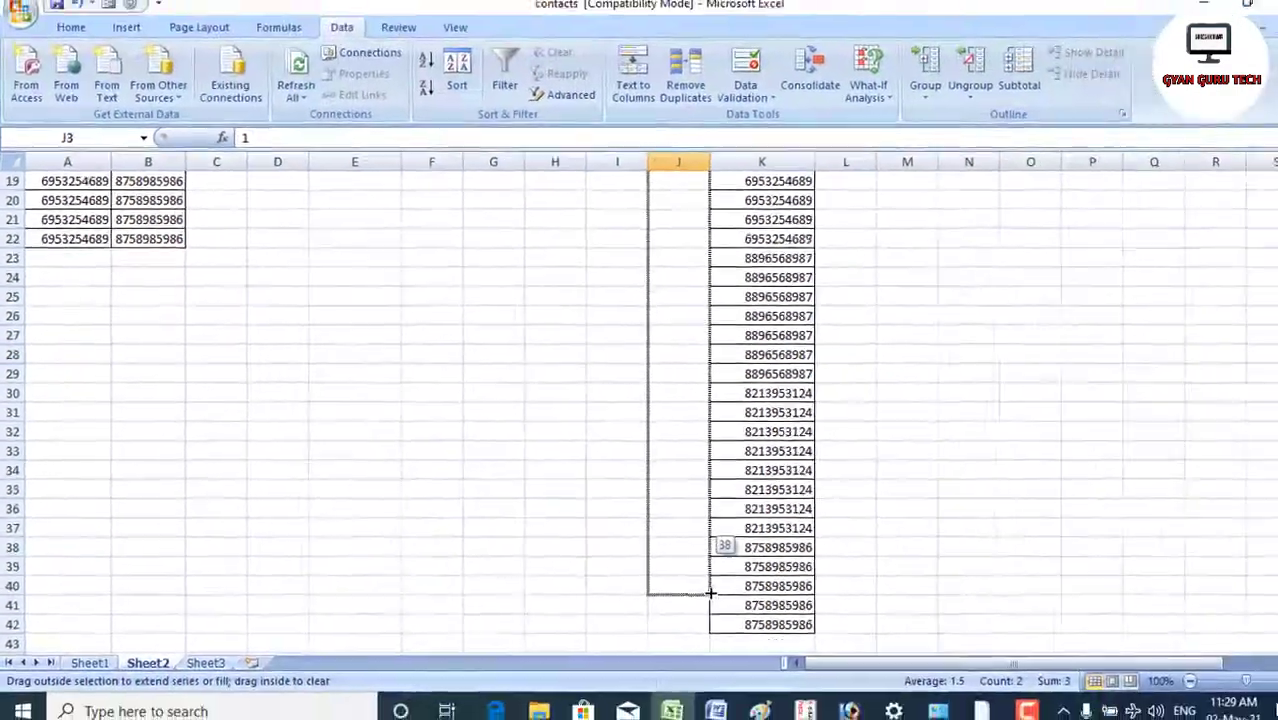
pyautogui.moveTo(710, 593); pyautogui.dragTo(710, 634)
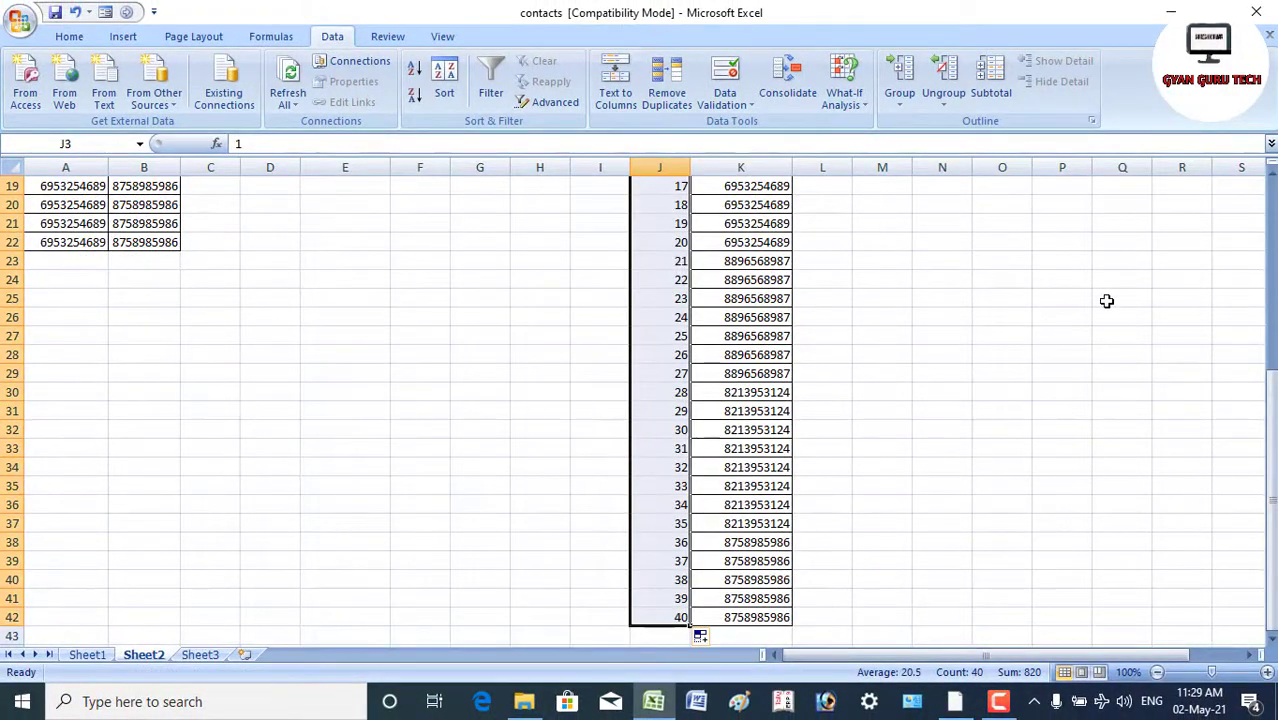
pyautogui.scroll(6, 973, 270)
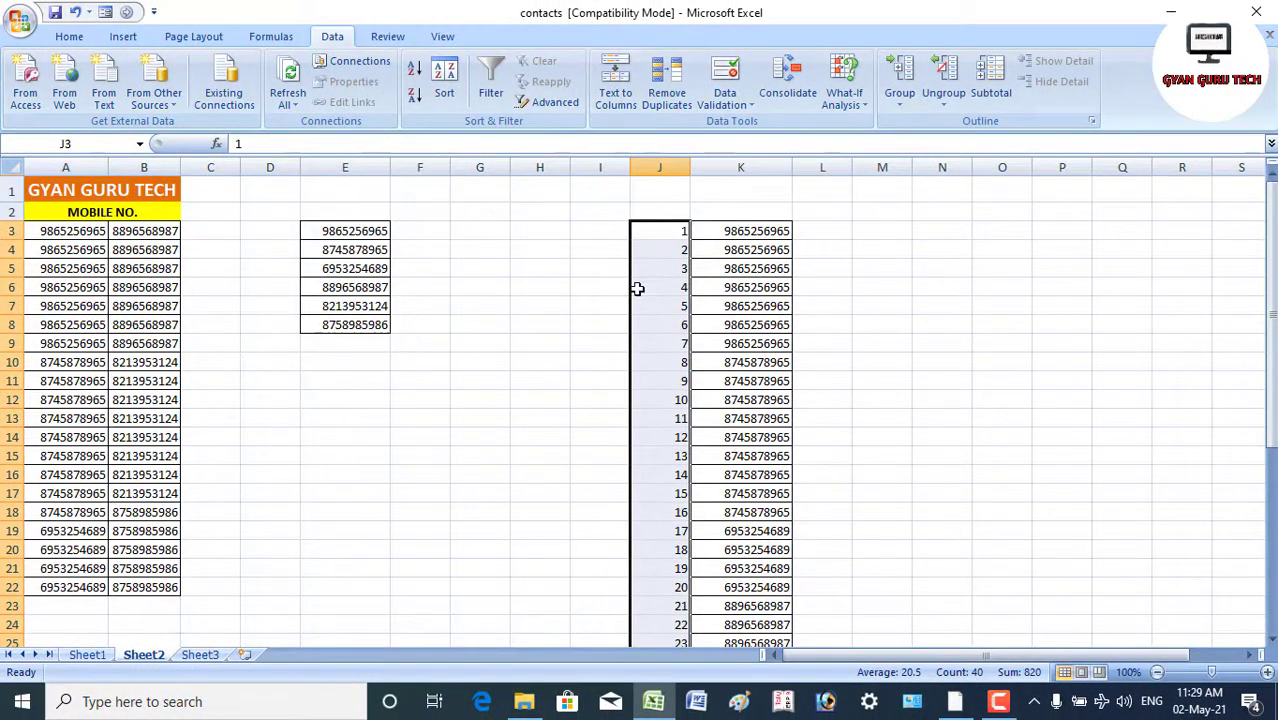
# Begin a COUNTIF formula in F3 with K3:K42 as the range and E3 as the criteria.
pyautogui.click(352, 231)
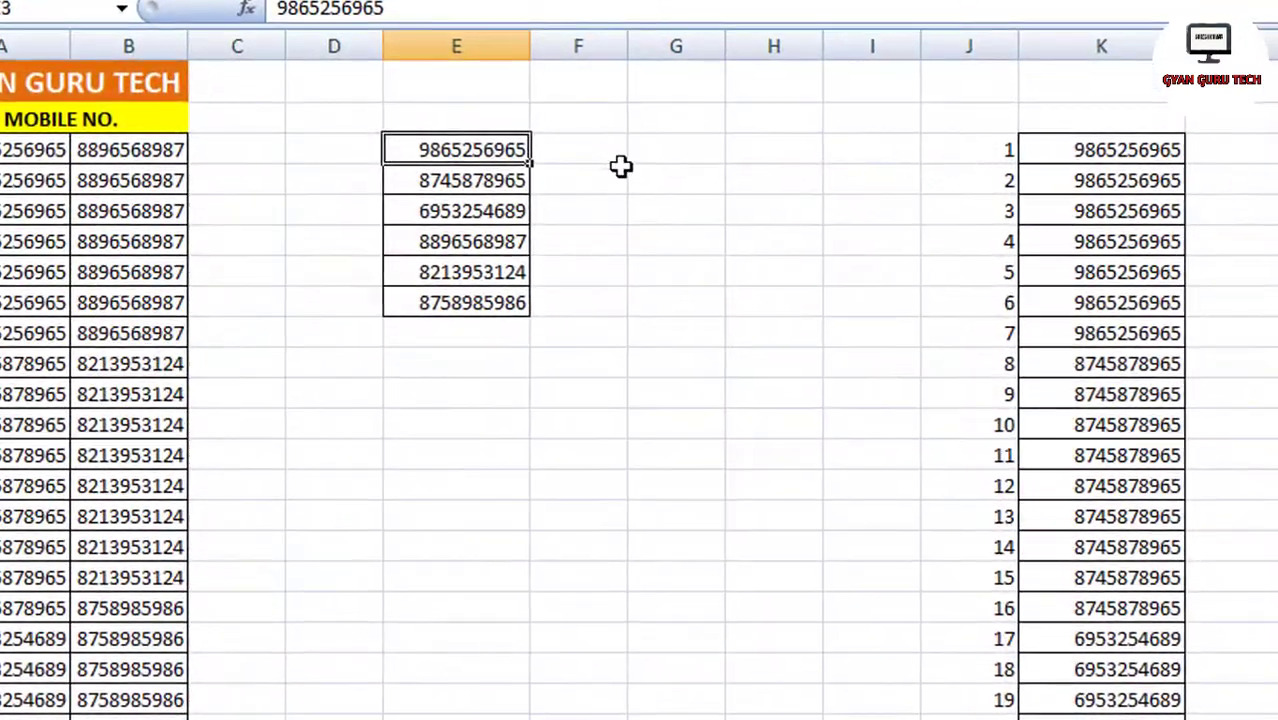
pyautogui.click(1070, 155)
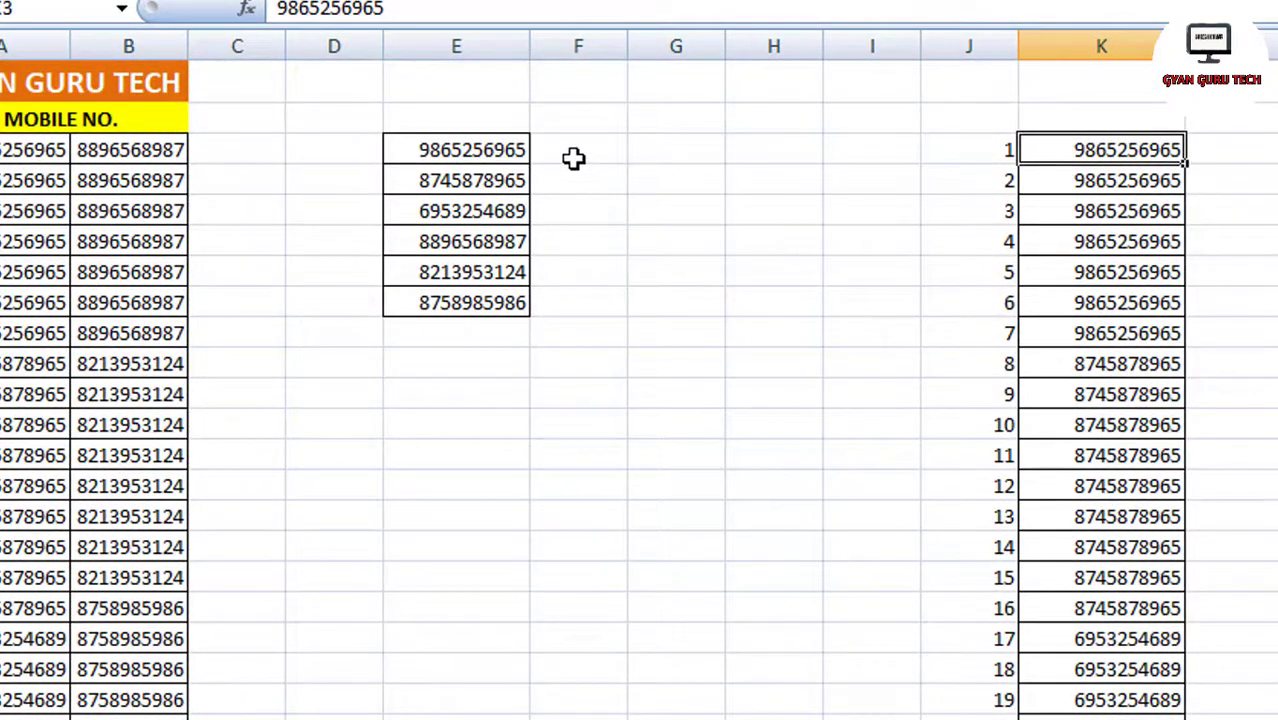
pyautogui.click(573, 155)
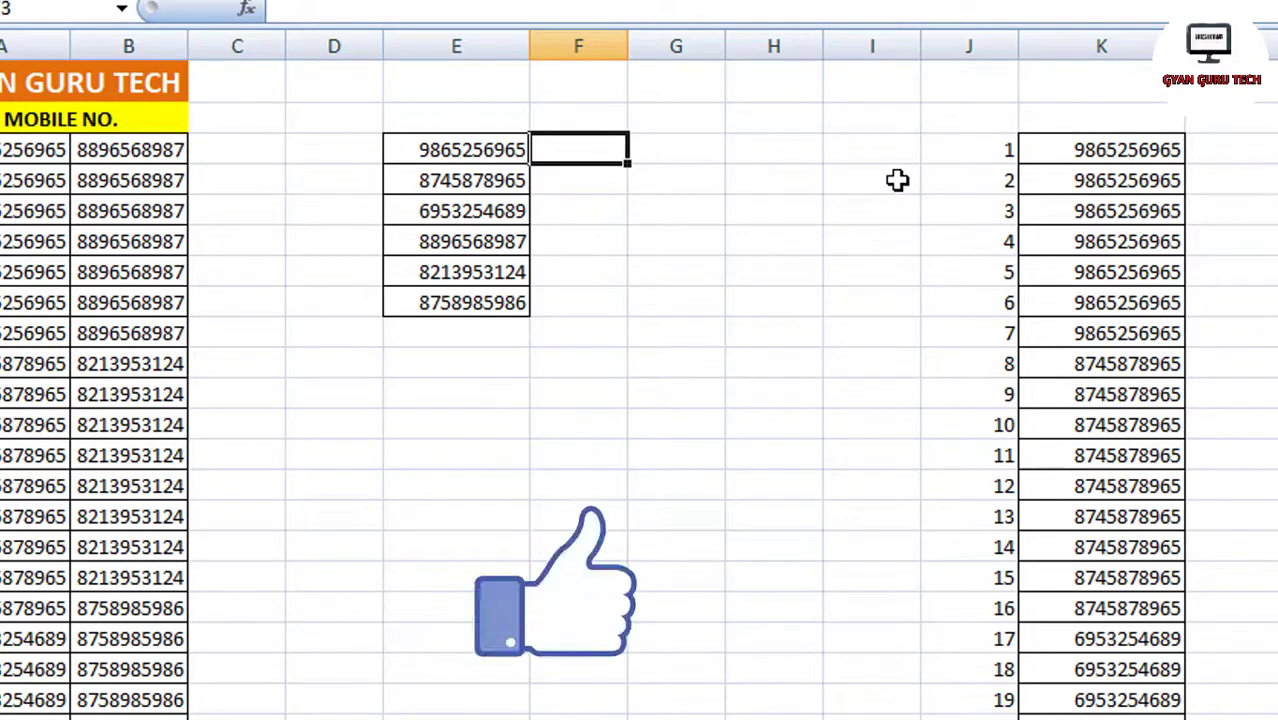
pyautogui.write('=count')
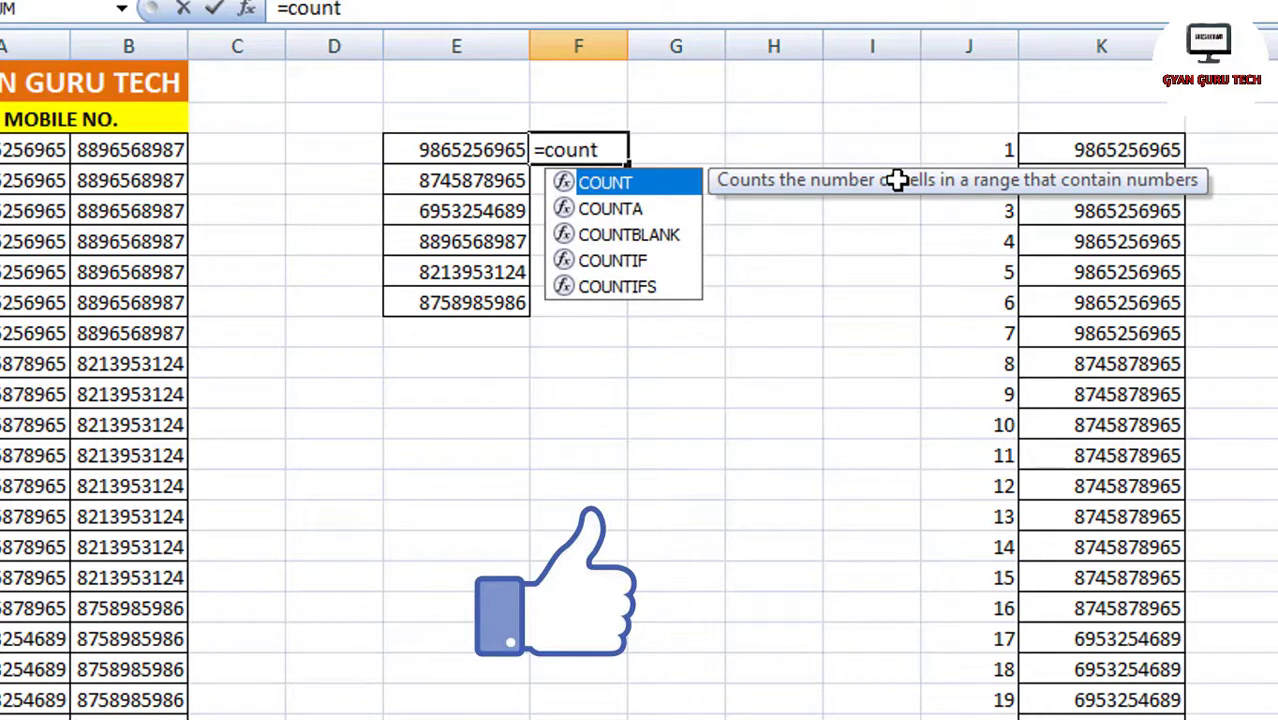
pyautogui.write('if')
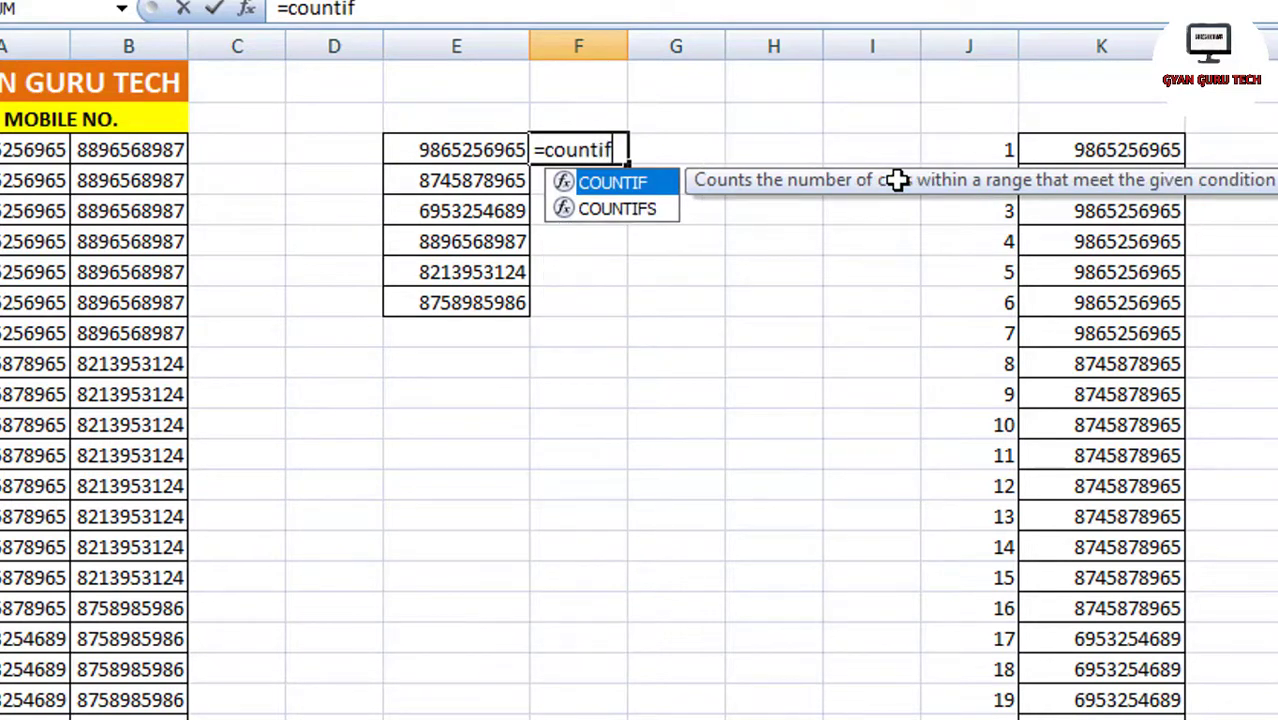
pyautogui.press('Tab')
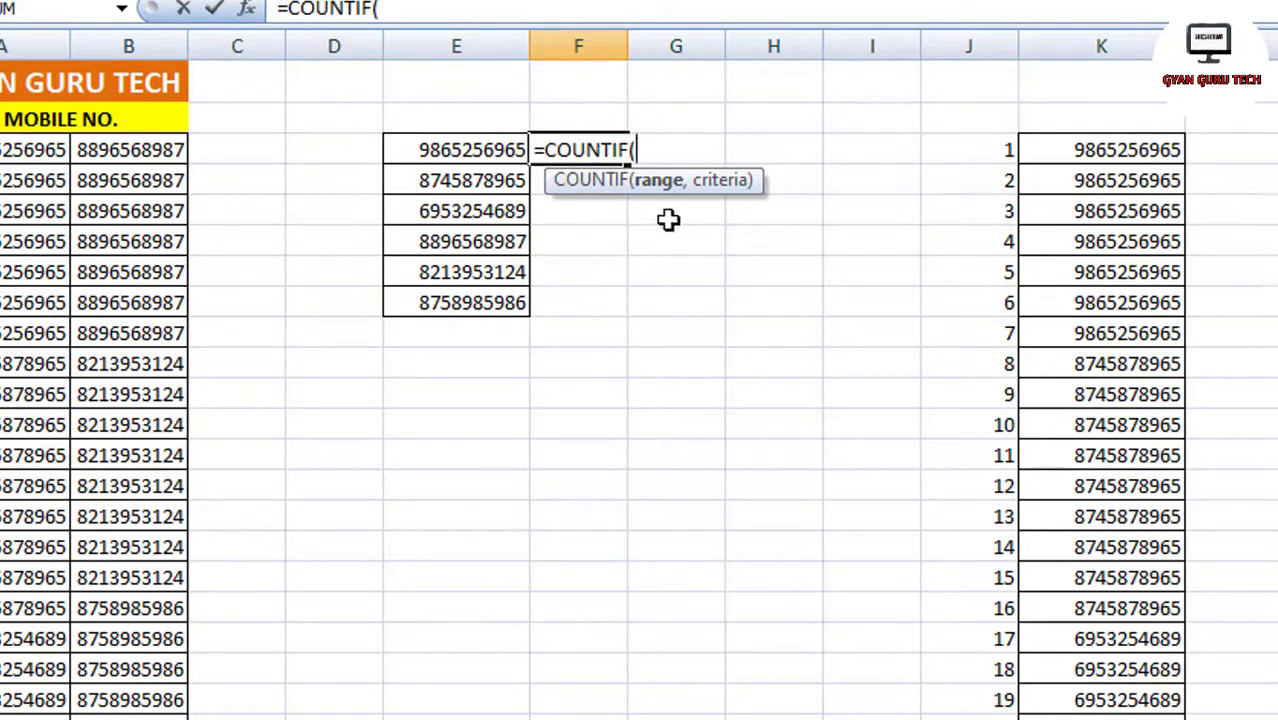
pyautogui.moveTo(1133, 151); pyautogui.dragTo(1145, 672)
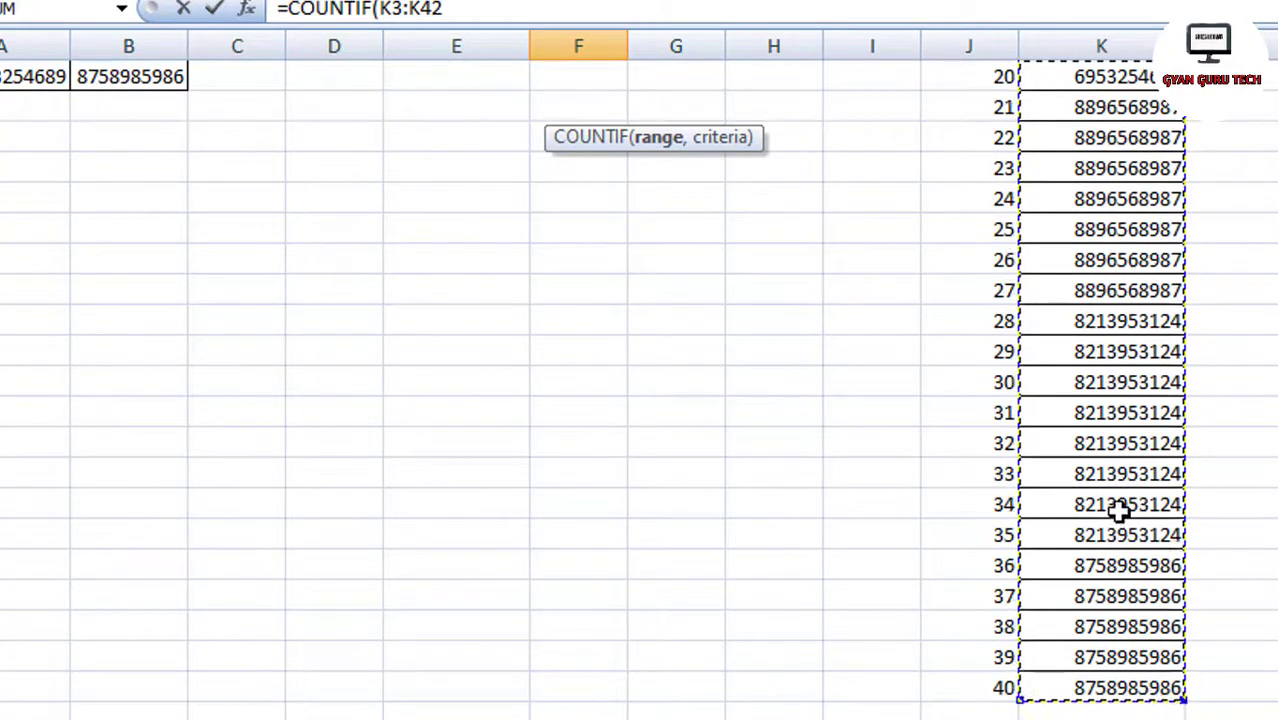
pyautogui.scroll(7, 1119, 502)
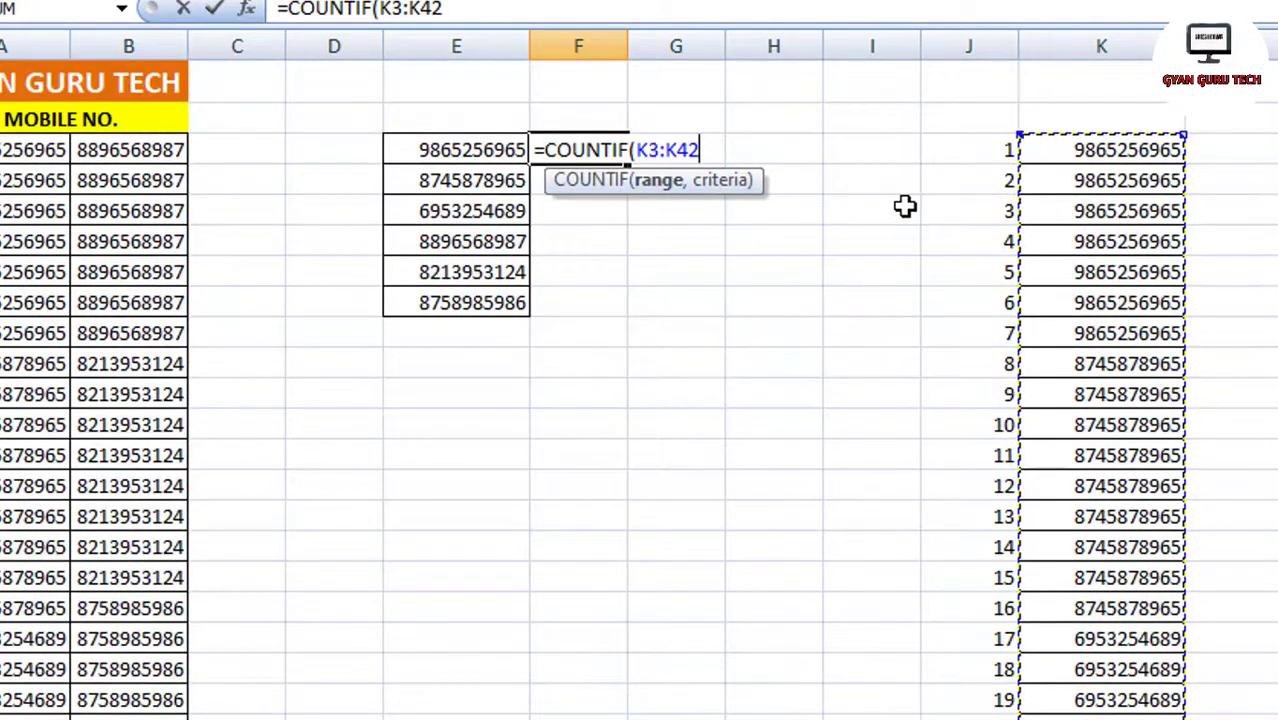
pyautogui.write(',')
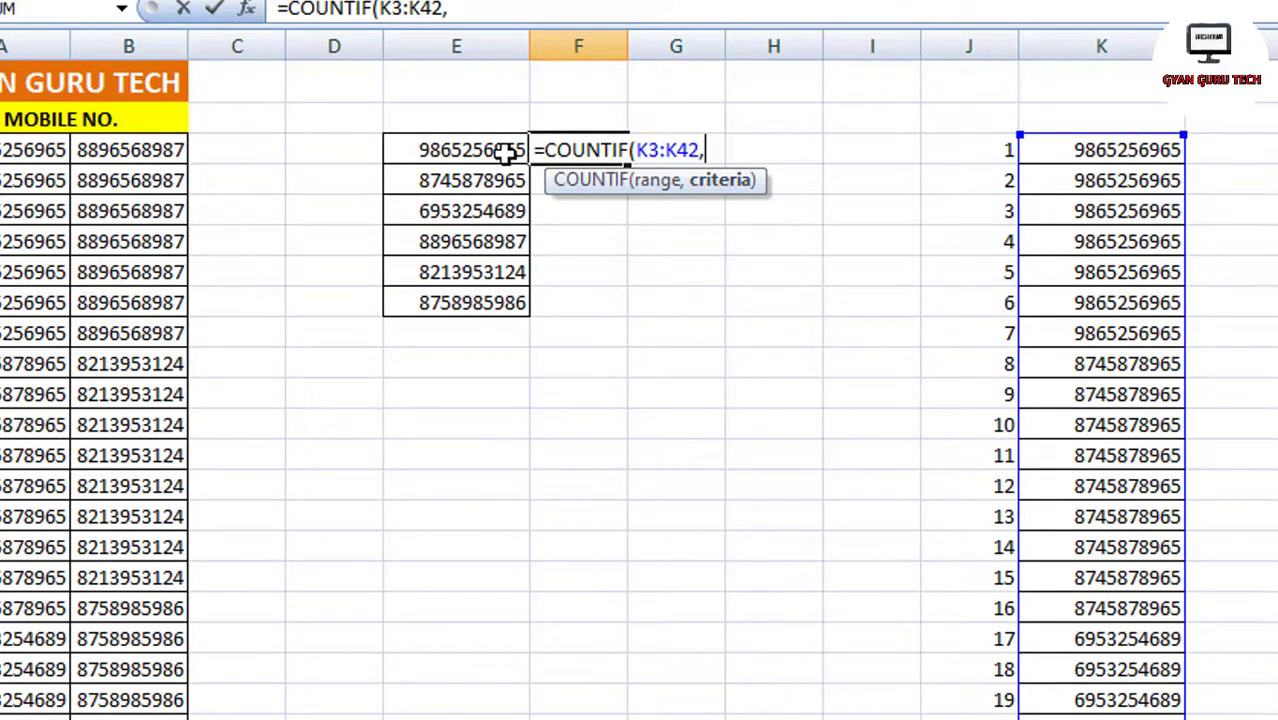
pyautogui.click(452, 150)
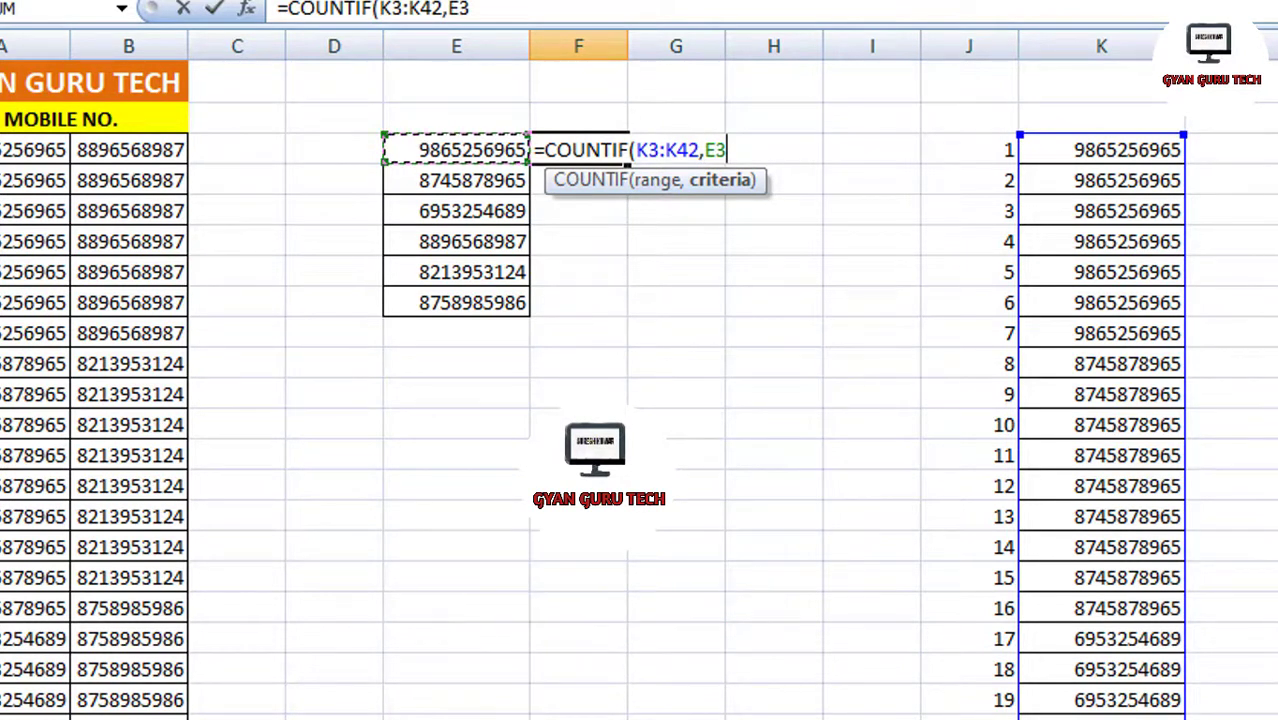
pyautogui.press('Left')
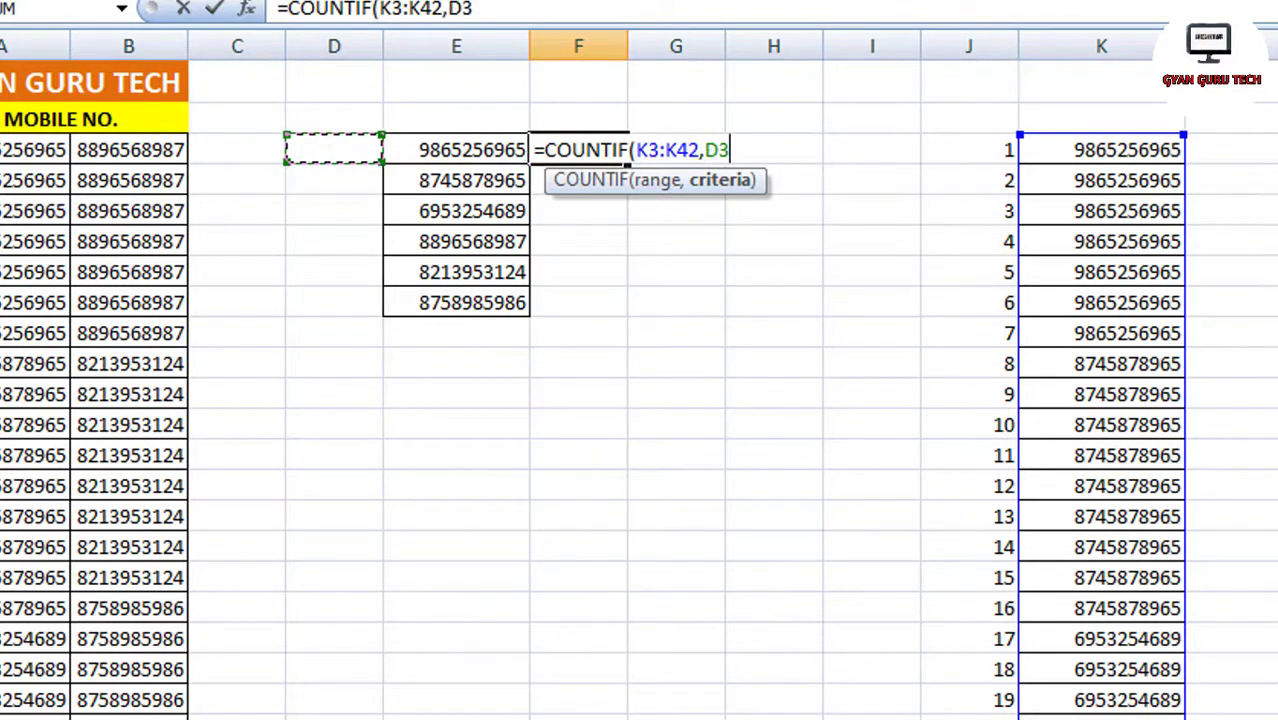
pyautogui.press('Right')
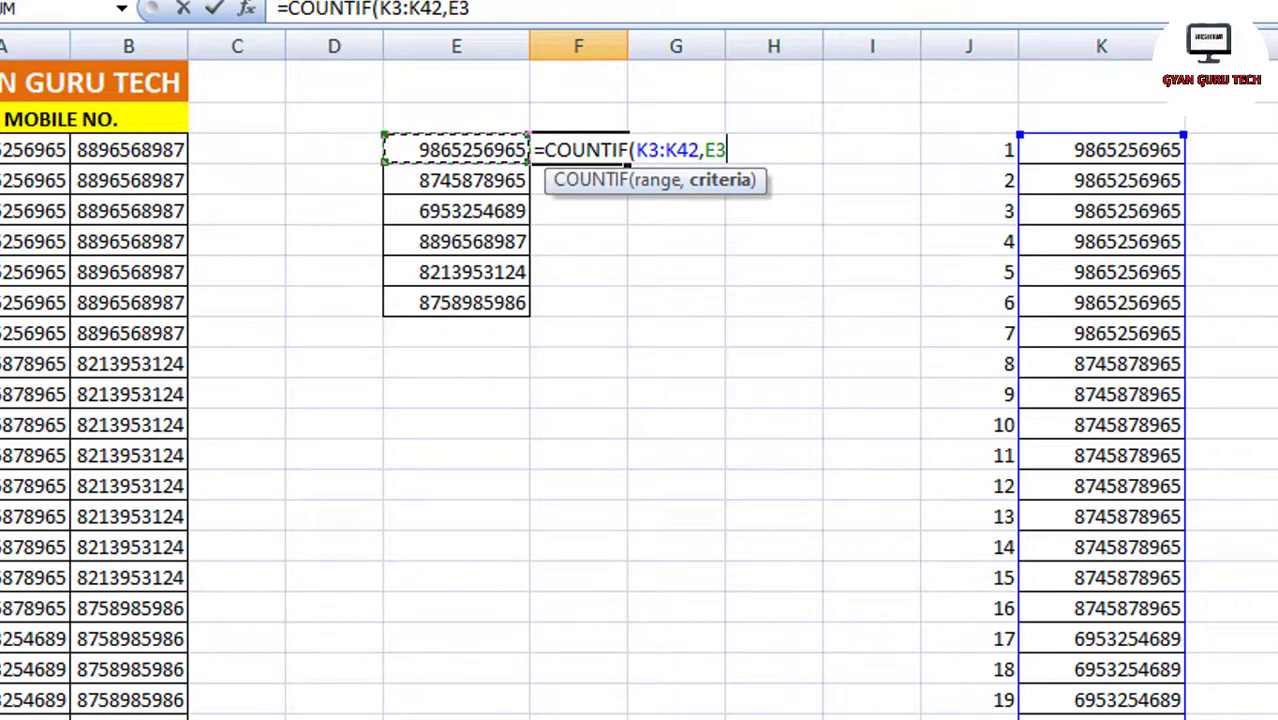
# Make the COUNTIF range absolute as $K$3:$K$42 and complete the formula in F3.
pyautogui.click(679, 146)
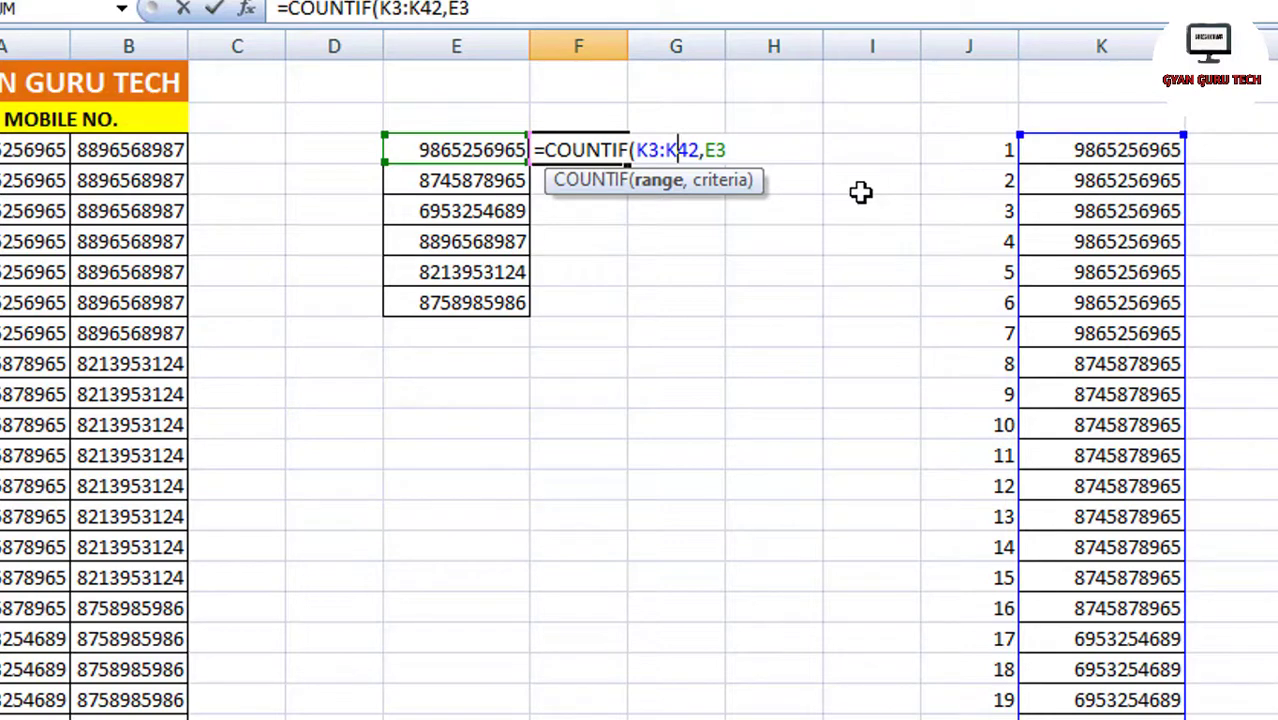
pyautogui.press('F4')
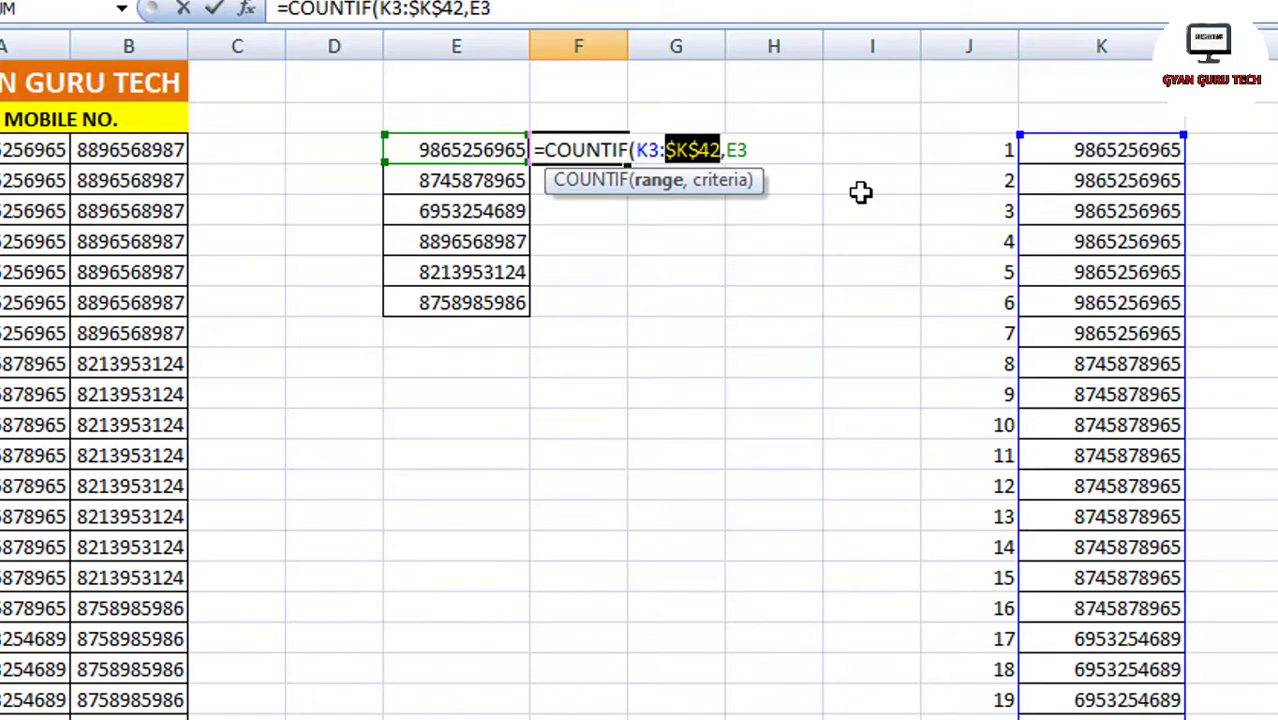
pyautogui.click(643, 150)
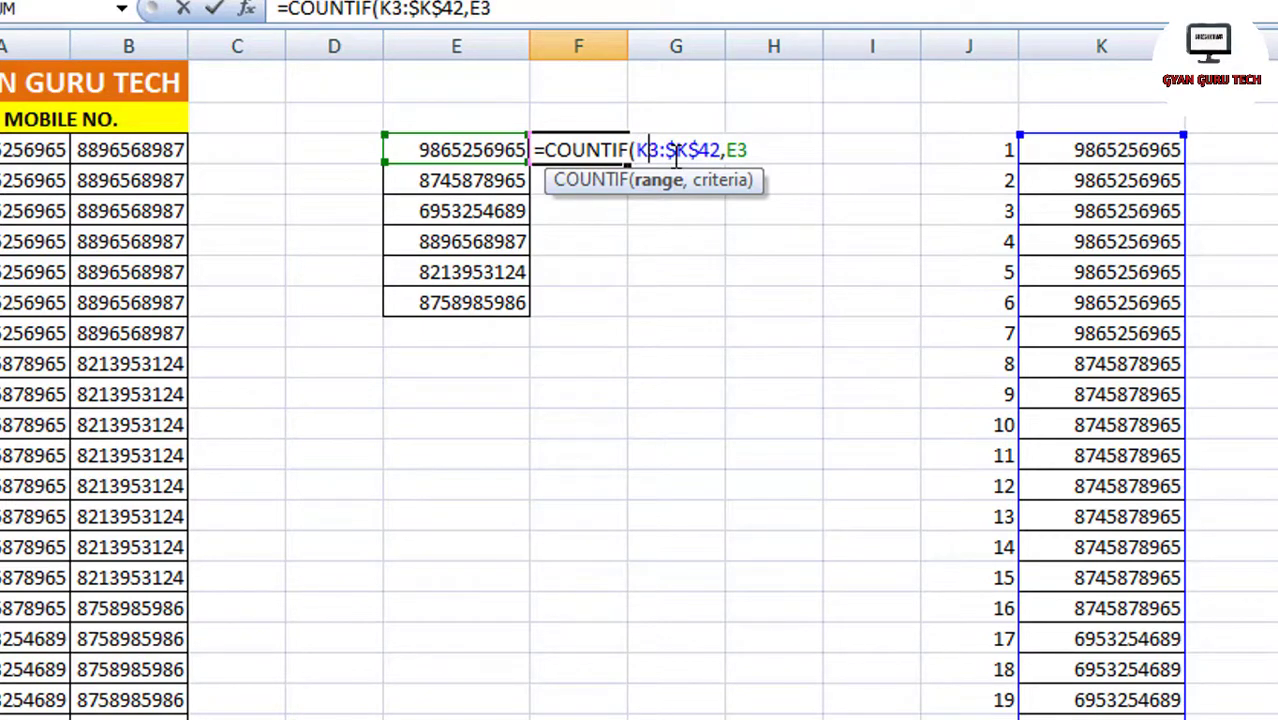
pyautogui.press('F4')
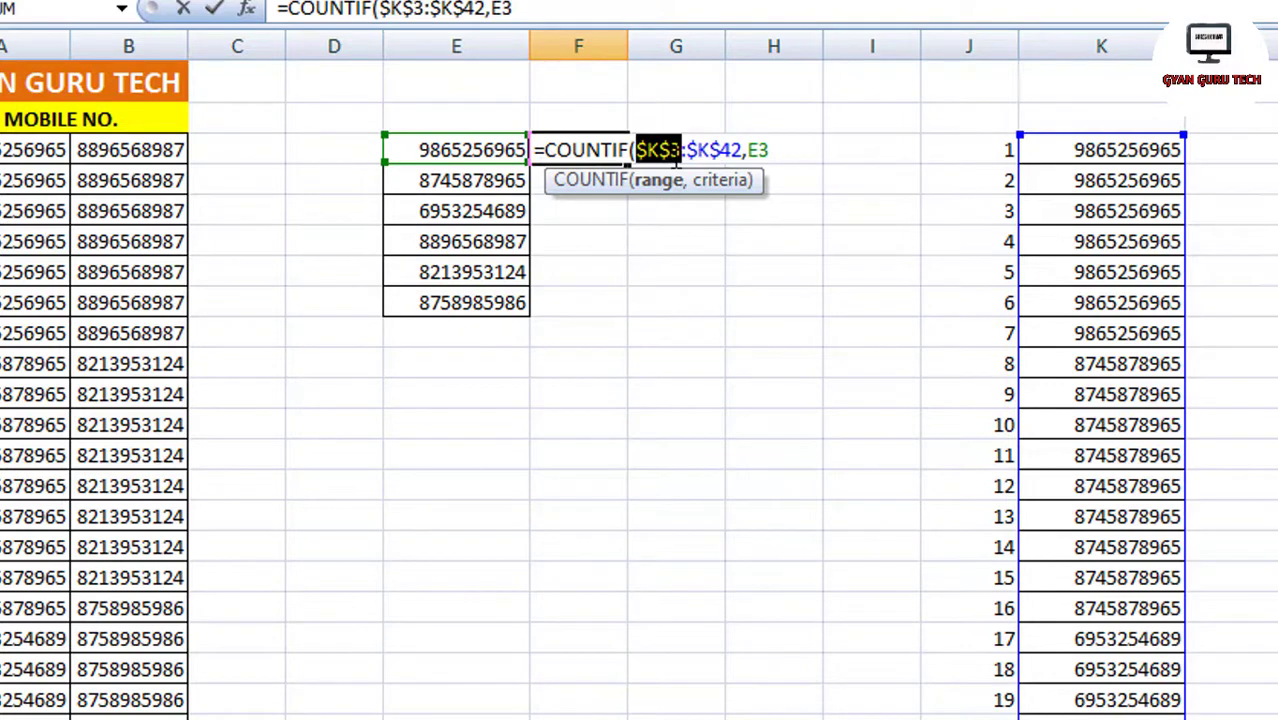
pyautogui.click(787, 158)
pyautogui.write(')')
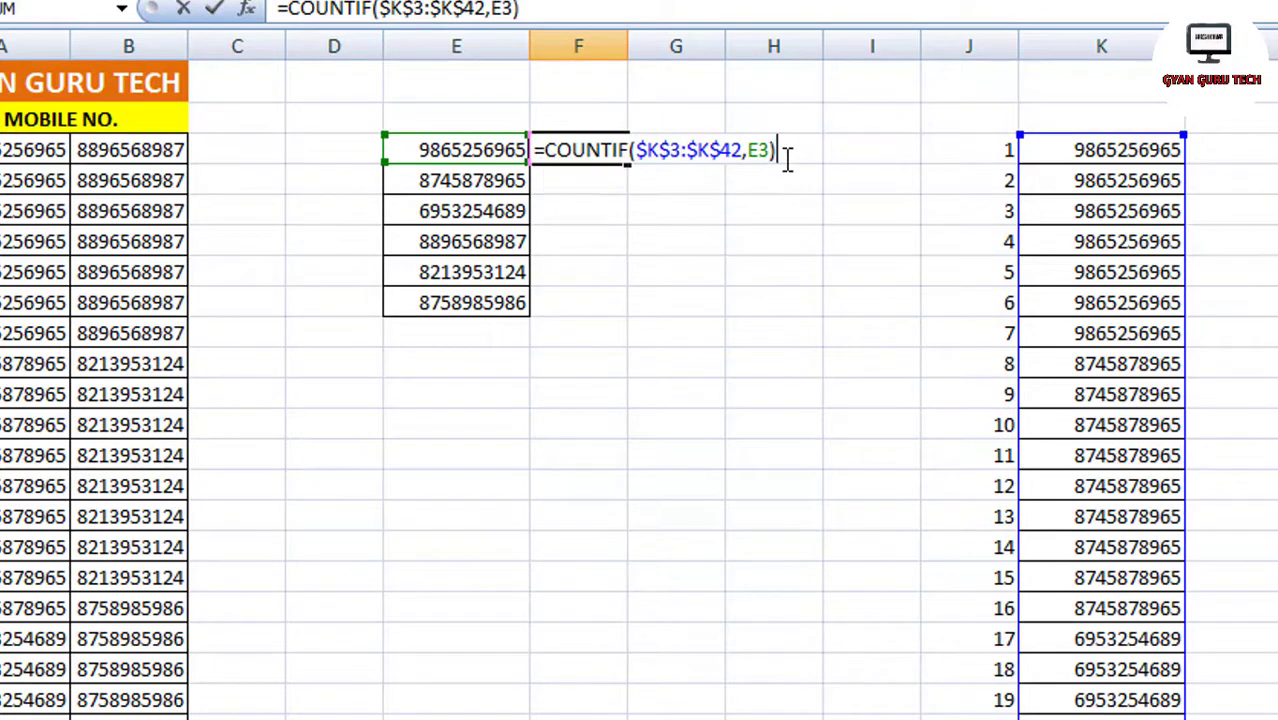
pyautogui.press('Return')
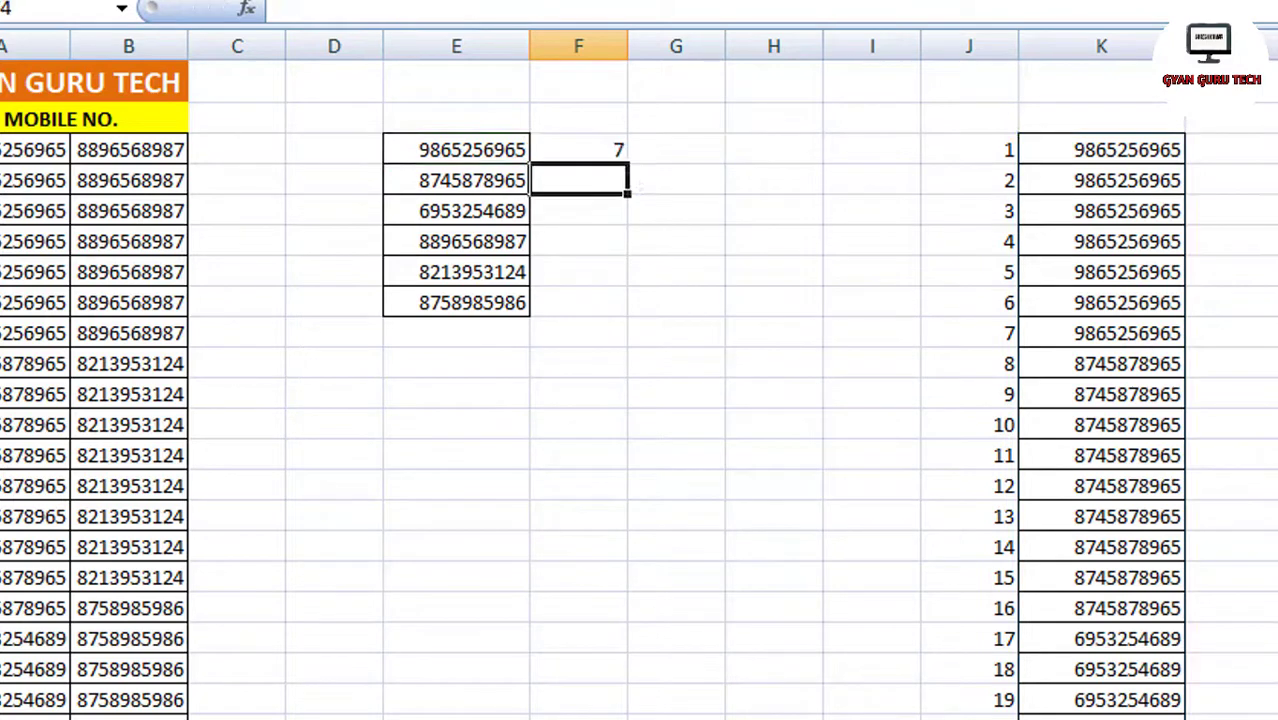
# Fill the COUNTIF formula from F3 down to F8 and review the count beside each unique number.
pyautogui.click(591, 149)
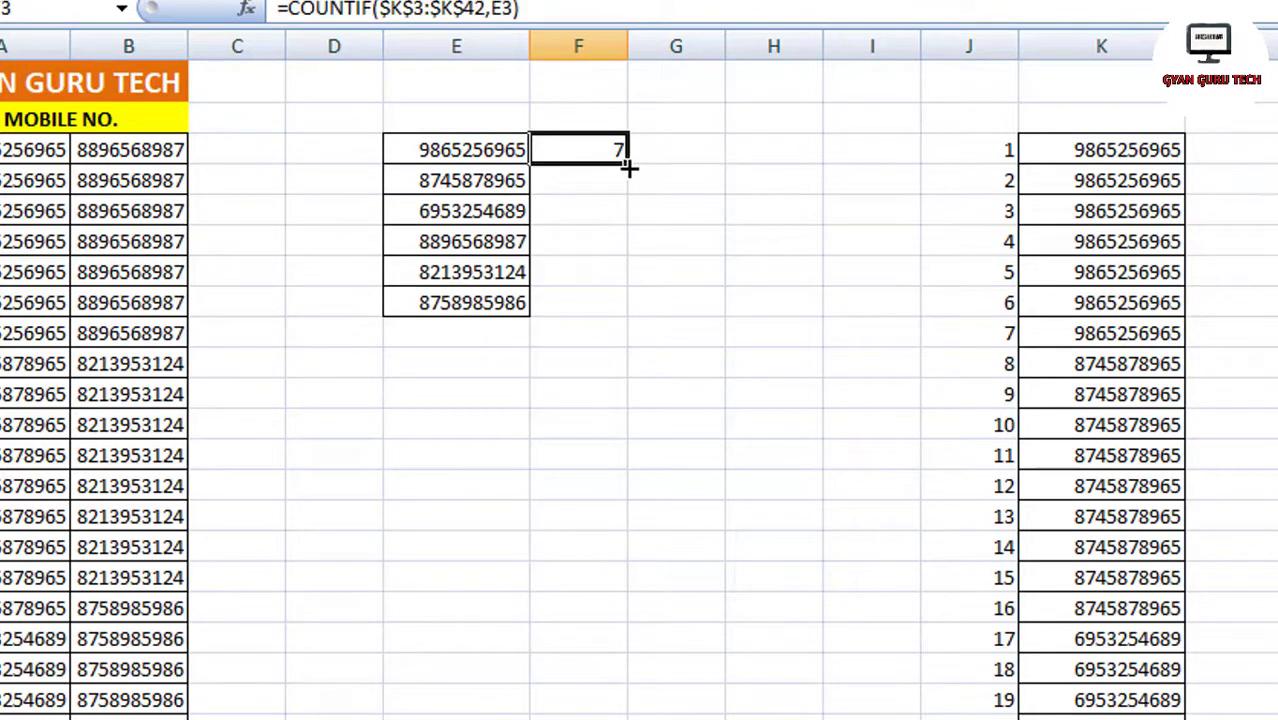
pyautogui.moveTo(628, 168); pyautogui.dragTo(620, 312)
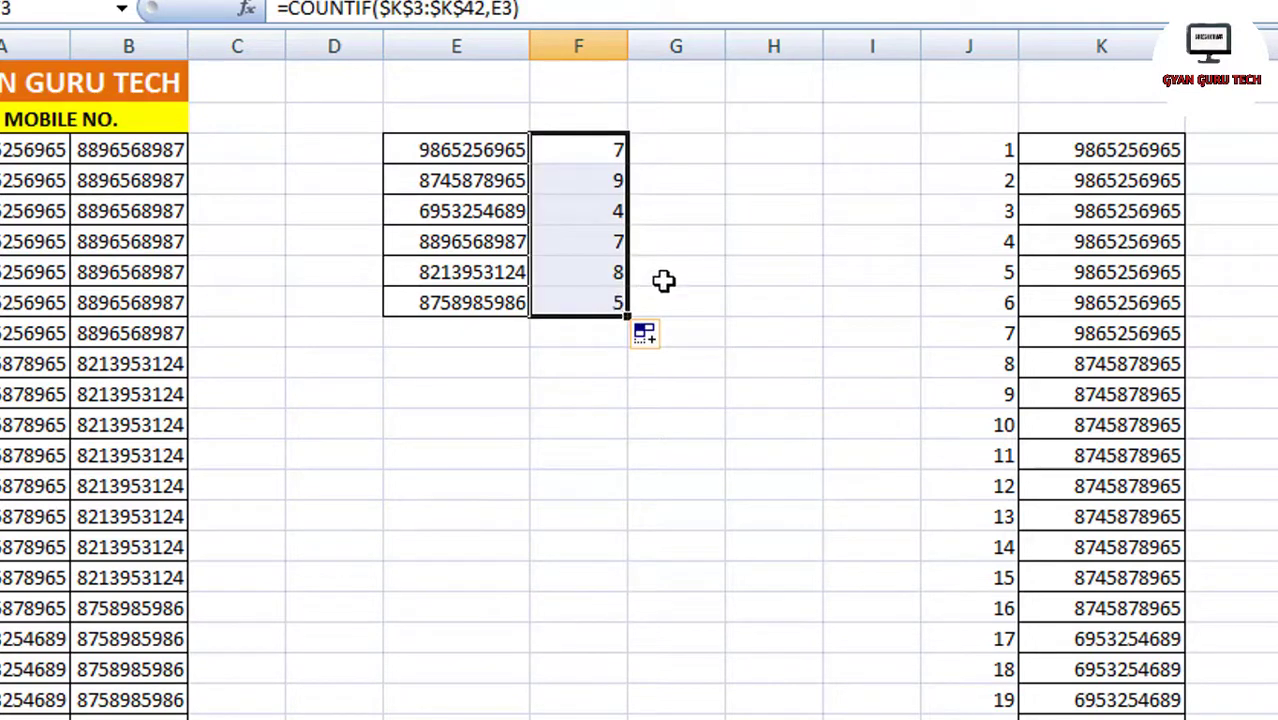
pyautogui.click(492, 138)
pyautogui.click(571, 157)
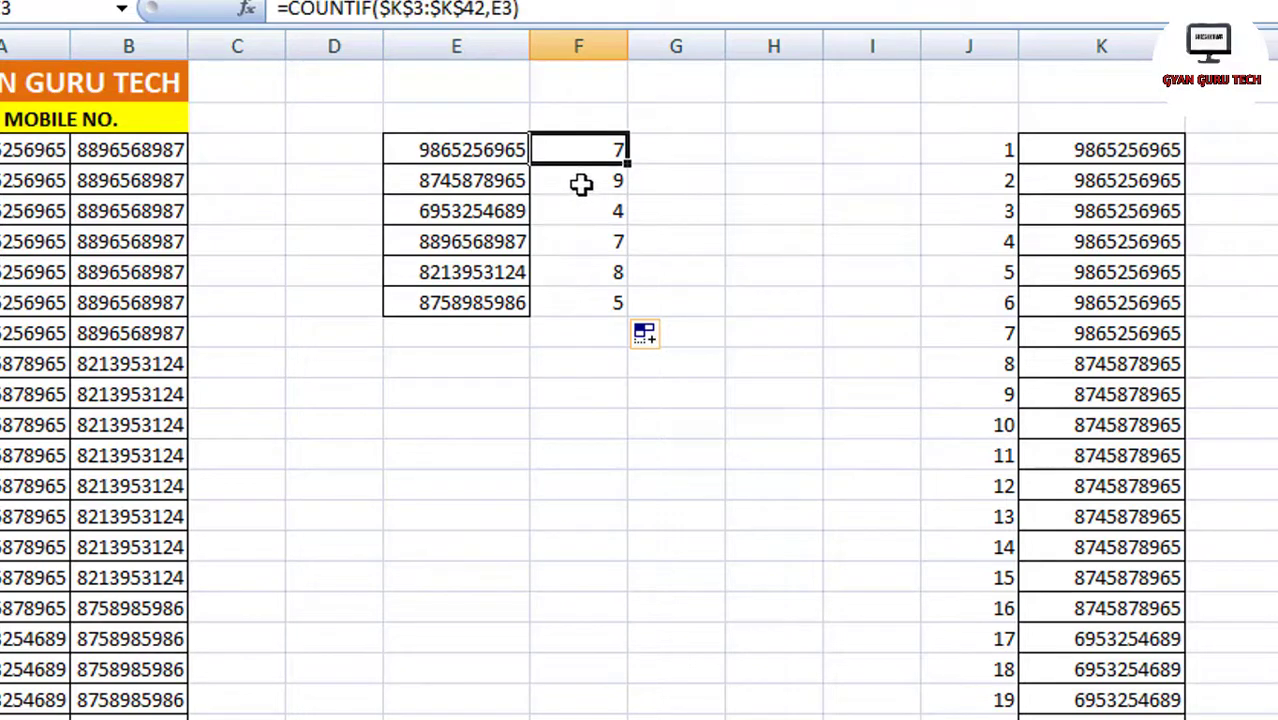
pyautogui.click(581, 183)
pyautogui.moveTo(485, 218); pyautogui.dragTo(548, 220)
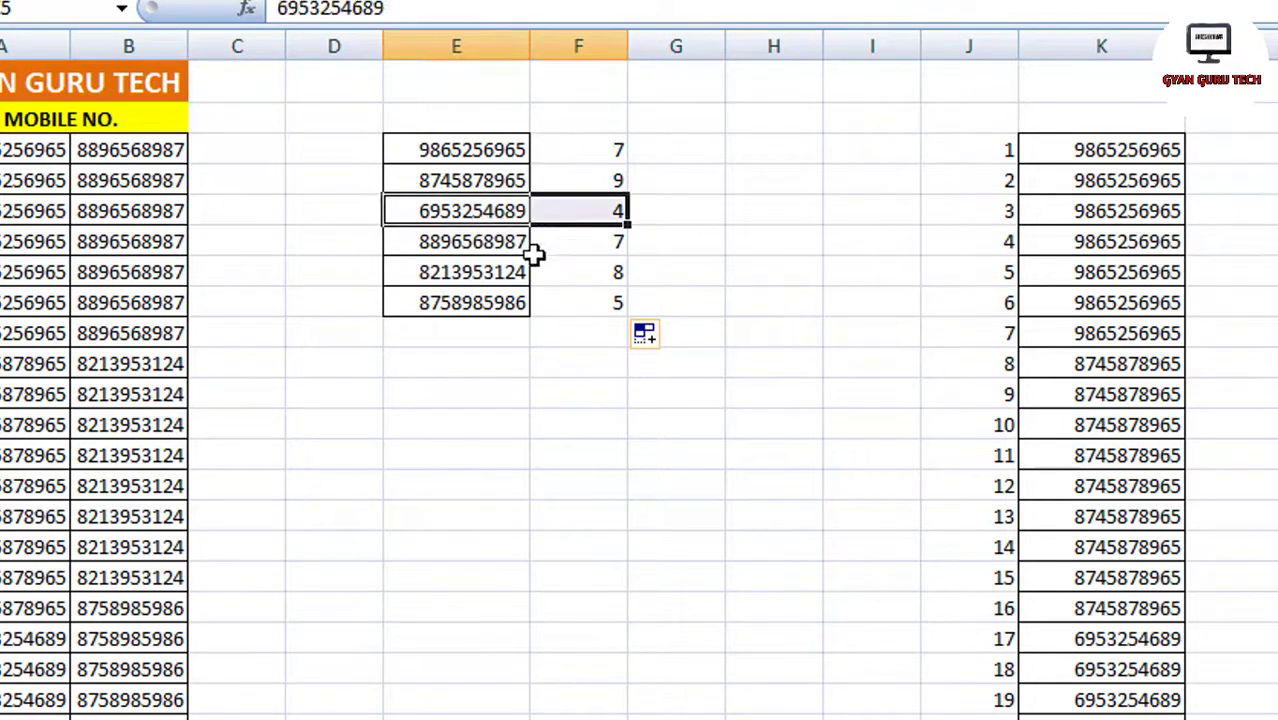
pyautogui.click(614, 248)
pyautogui.click(617, 275)
pyautogui.click(619, 300)
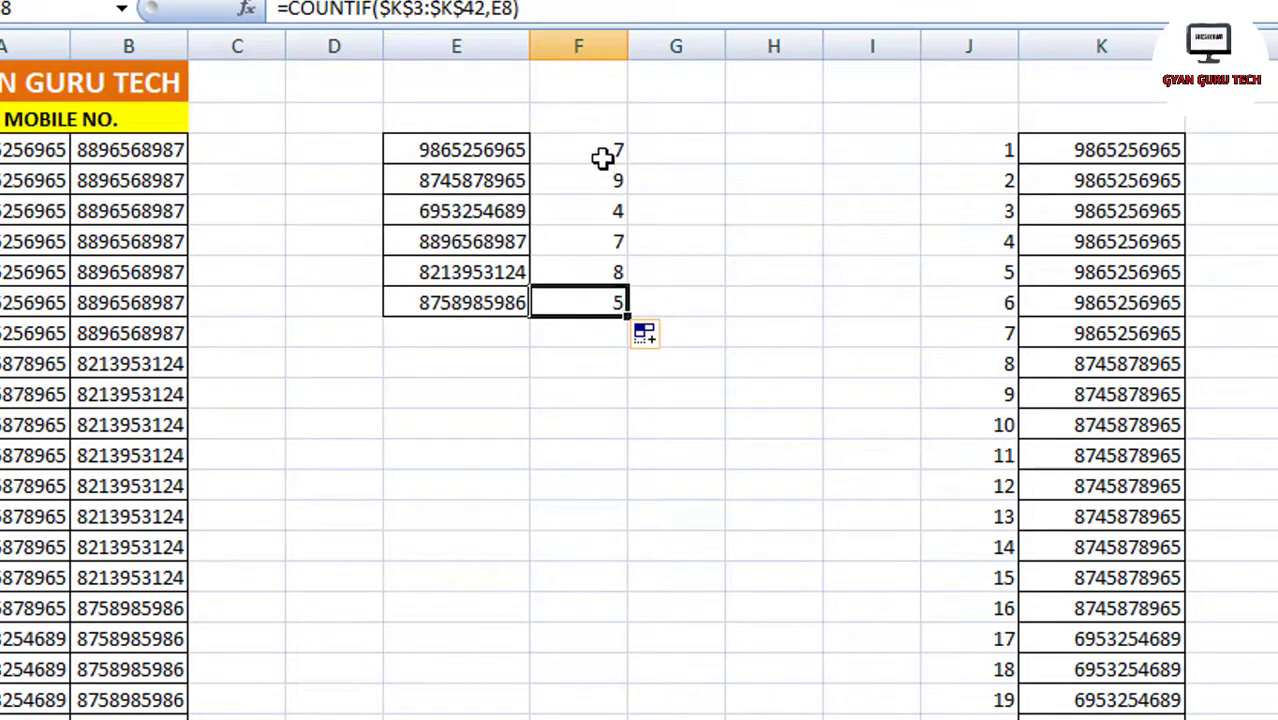
# Sum the counts in F3:F8 into F9 and check the total against the last serial number in column J.
pyautogui.moveTo(602, 158); pyautogui.dragTo(602, 333)
pyautogui.hotkey('alt', '=')
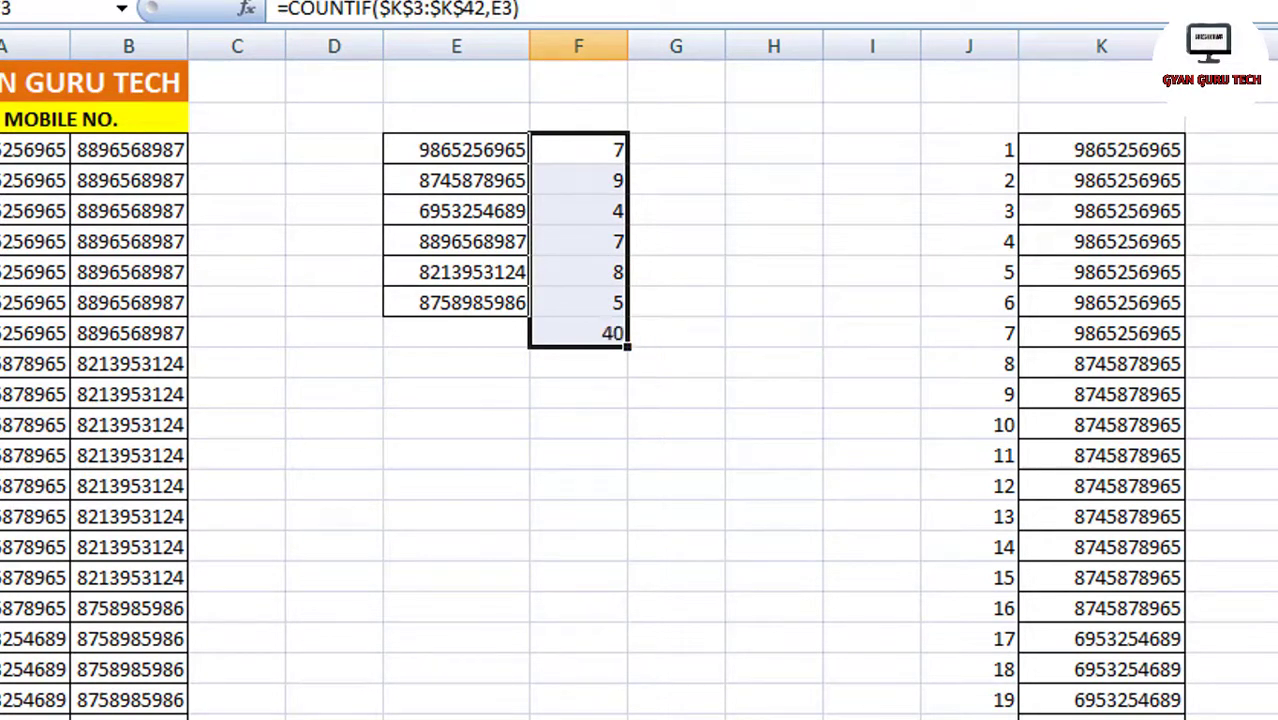
pyautogui.click(595, 333)
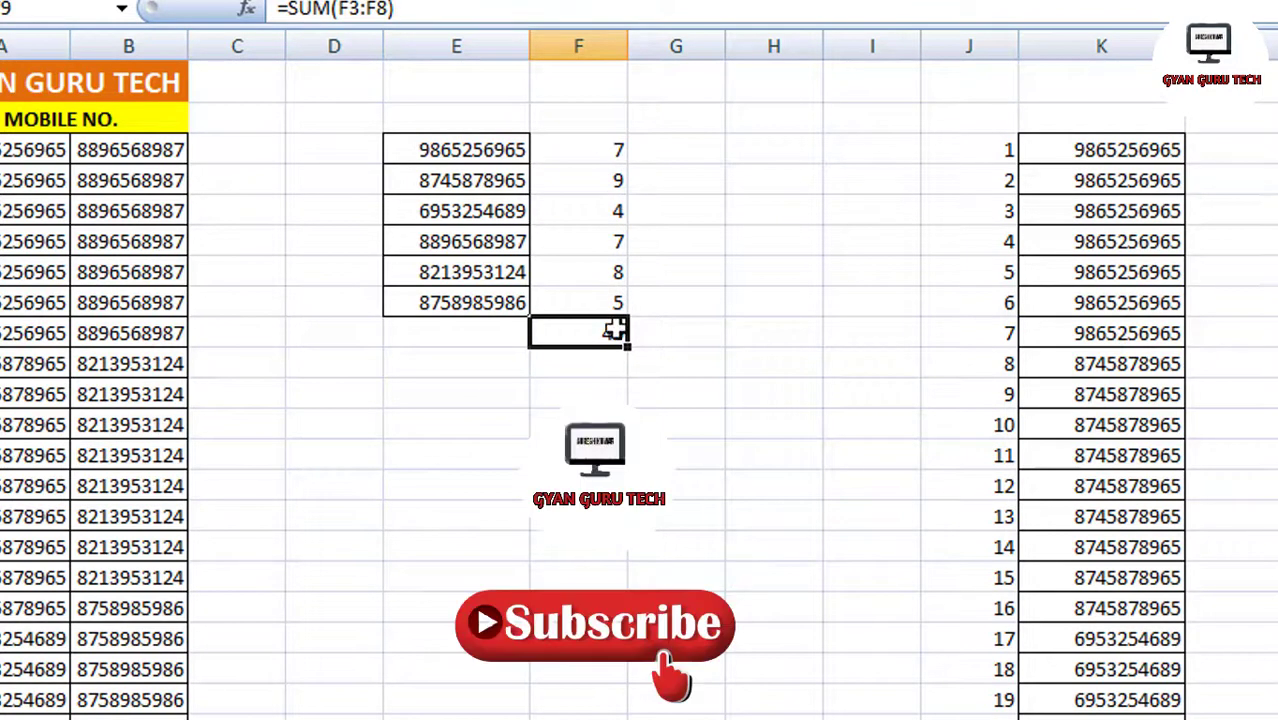
pyautogui.scroll(-12, 903, 301)
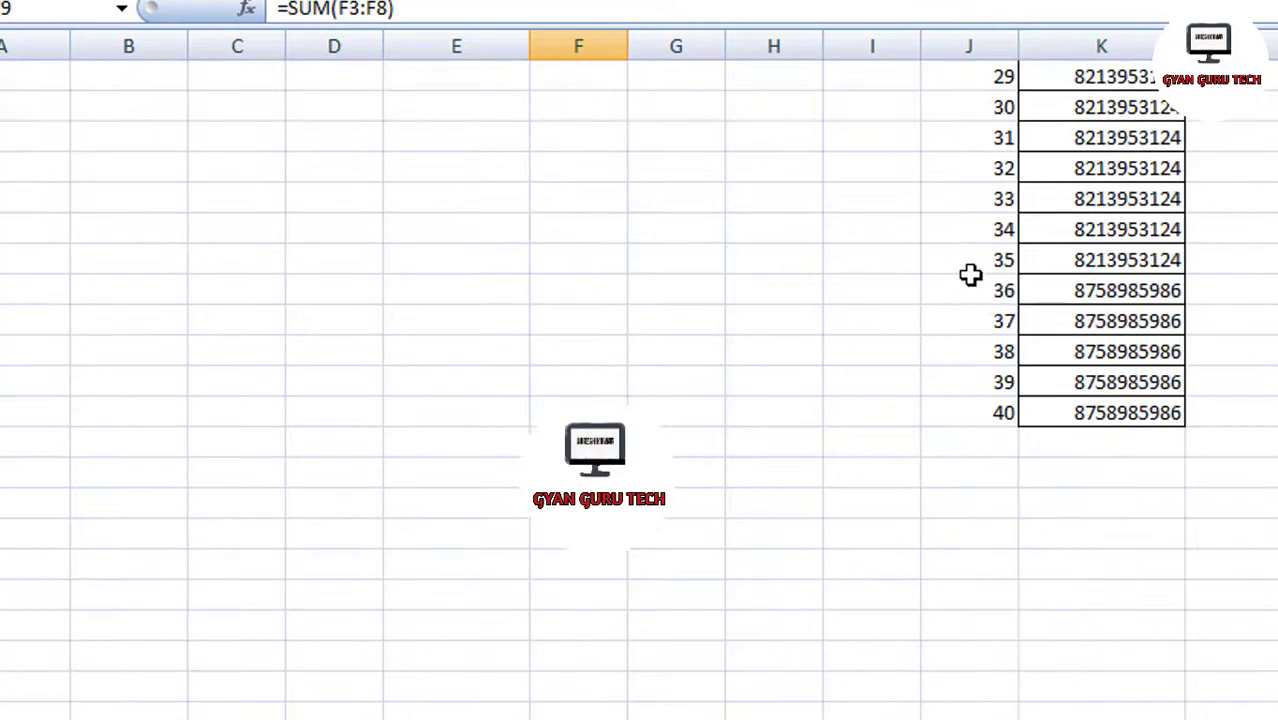
pyautogui.scroll(3, 1010, 348)
pyautogui.click(997, 502)
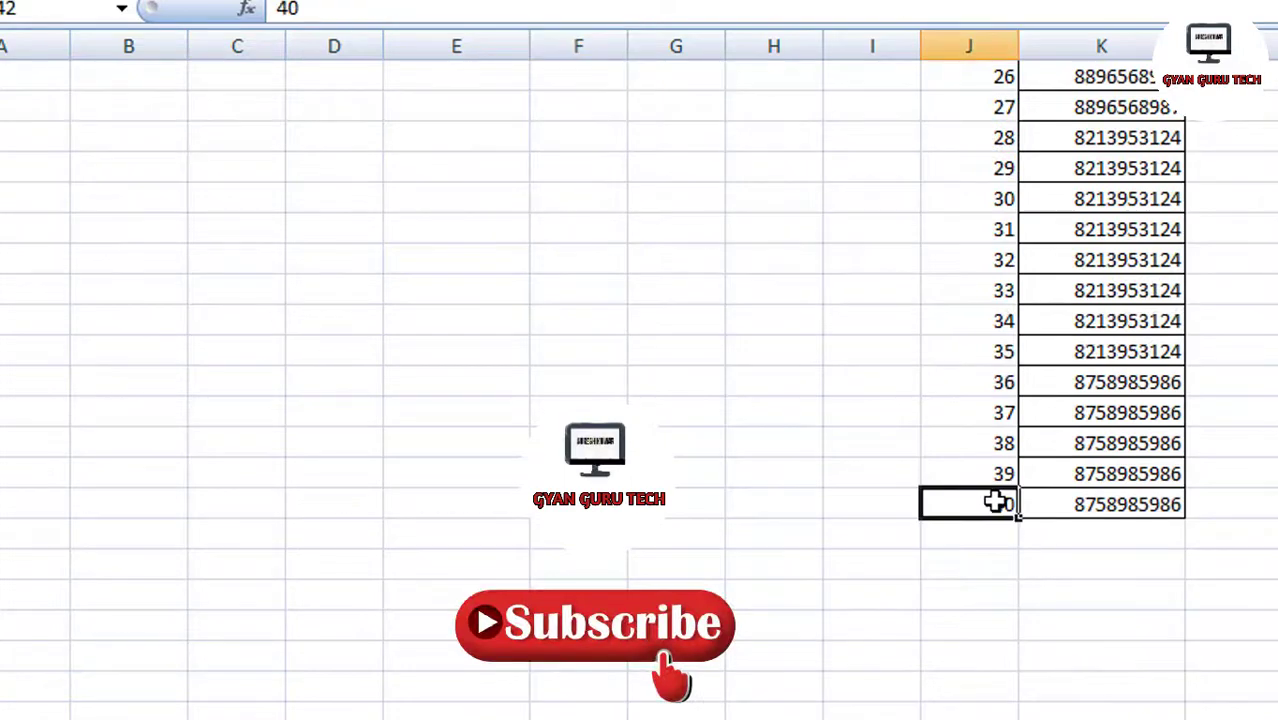
pyautogui.scroll(9, 996, 499)
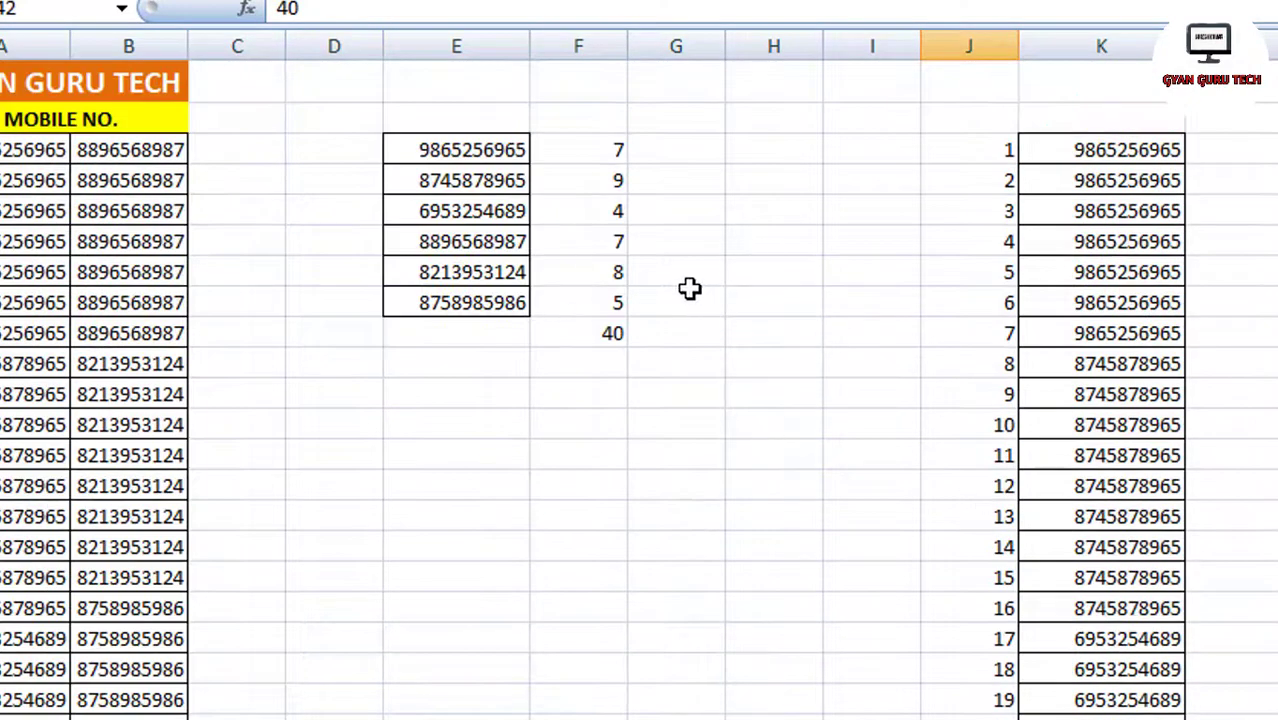
pyautogui.moveTo(606, 157); pyautogui.dragTo(605, 297)
pyautogui.moveTo(491, 166); pyautogui.dragTo(462, 303)
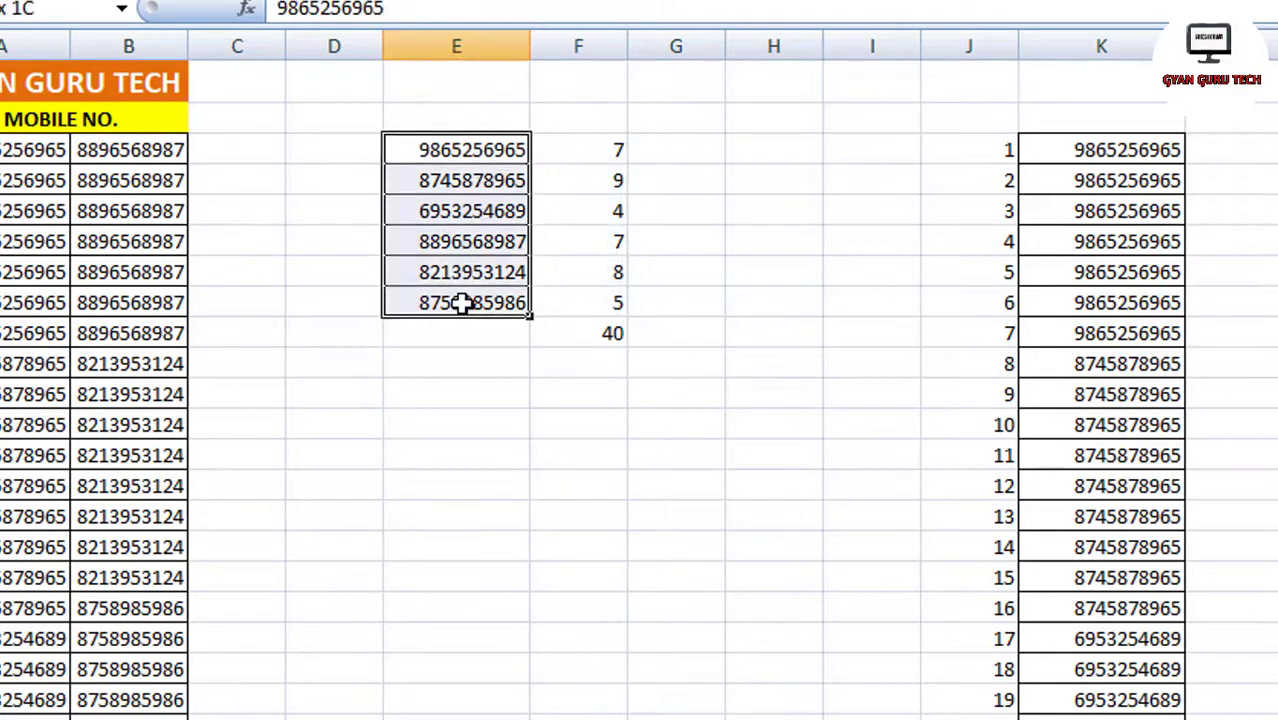